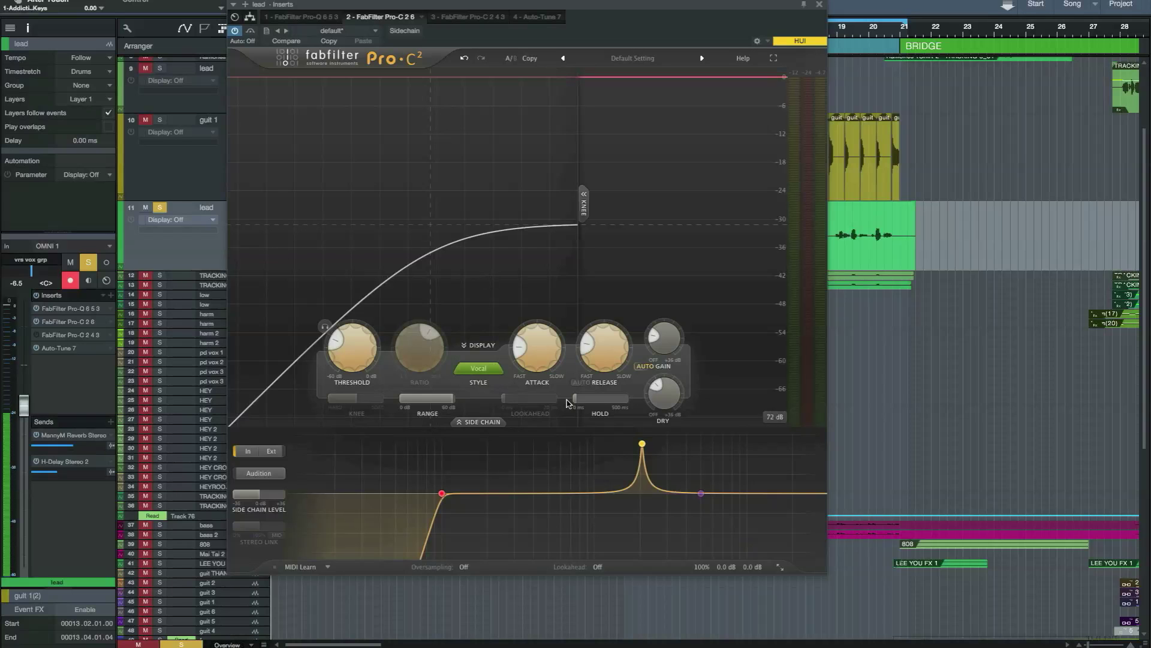
- View the compressor at full screen, restore its normal size, and toggle the level display off and back on
{"action": "left_click", "coordinate": [774, 59]}
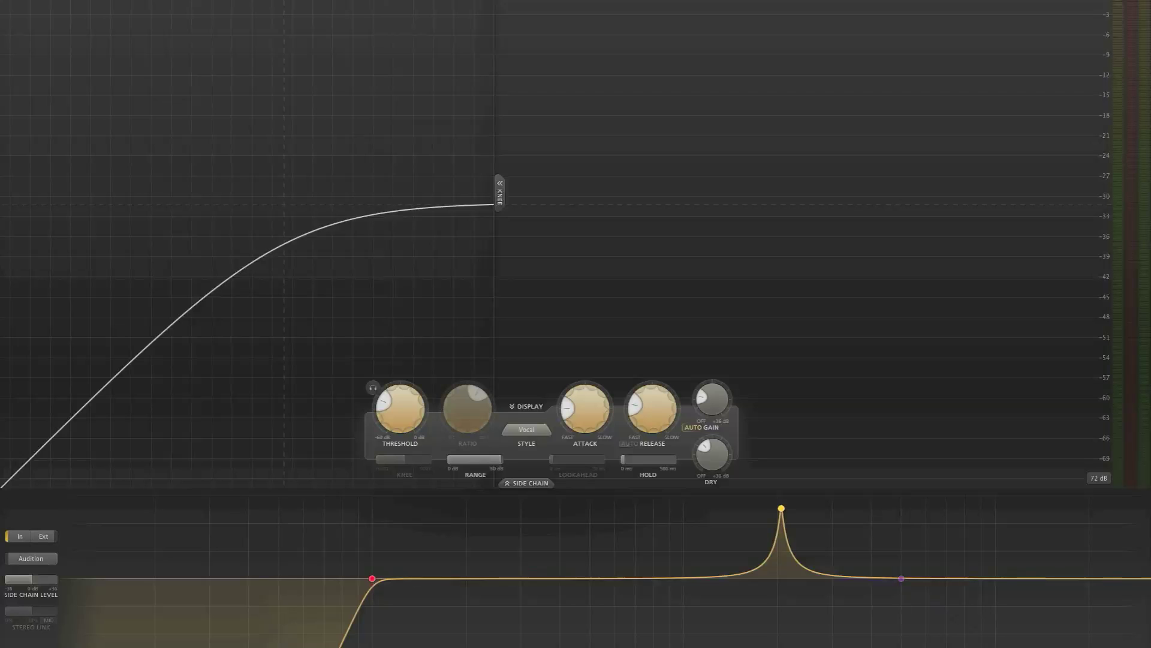
{"action": "key", "text": "Escape"}
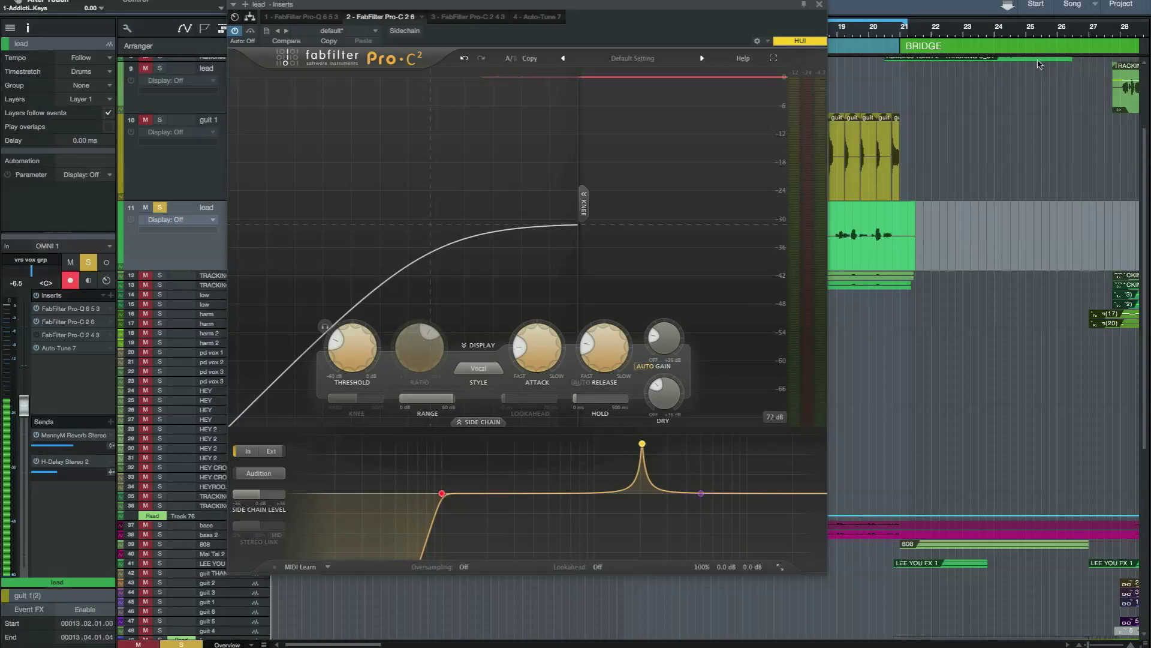
{"action": "left_click", "coordinate": [475, 346]}
{"action": "left_click", "coordinate": [406, 201]}
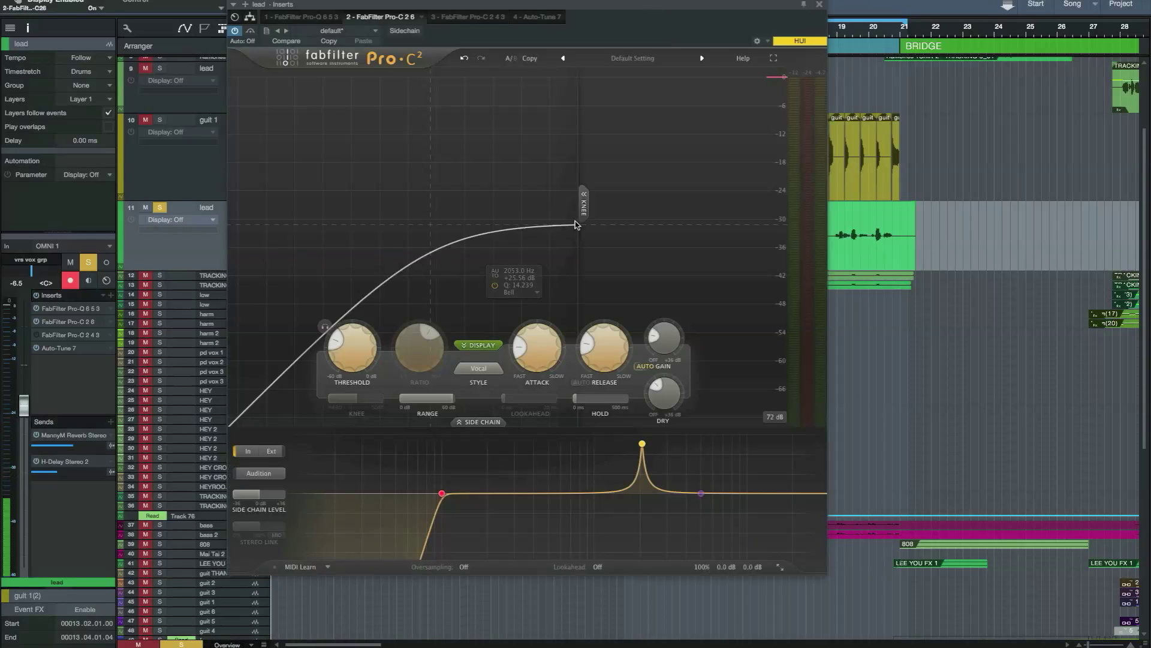
{"action": "left_click", "coordinate": [236, 204]}
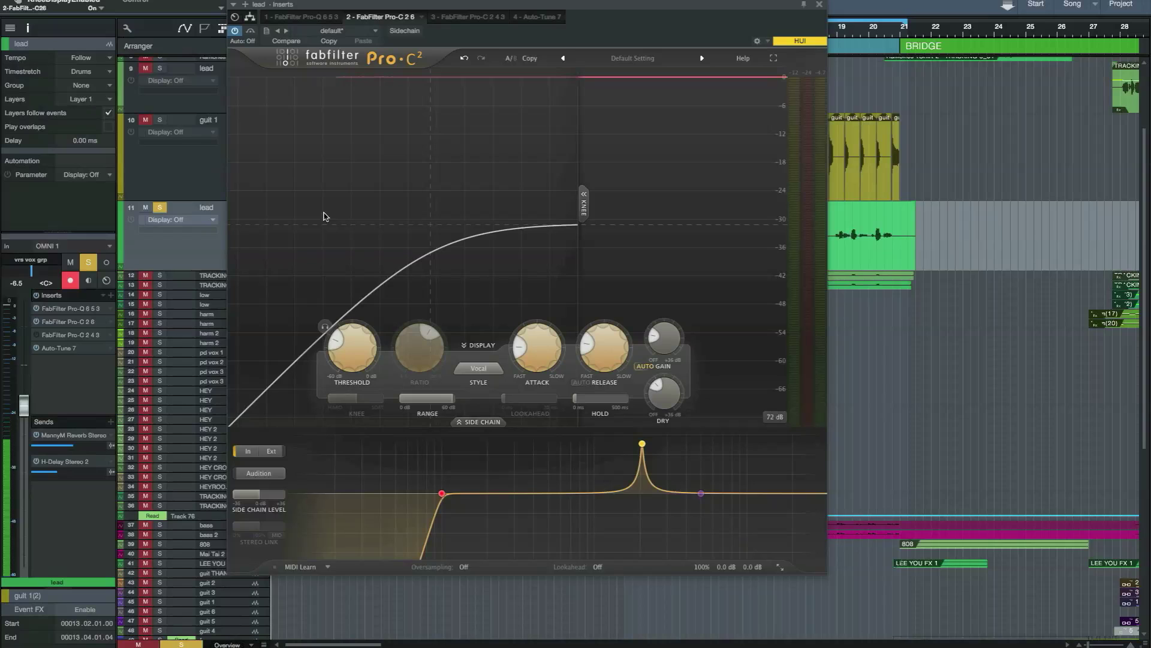
- Review the available compression styles and oversampling options, keeping the Vocal style and oversampling Off
{"action": "left_click", "coordinate": [479, 368]}
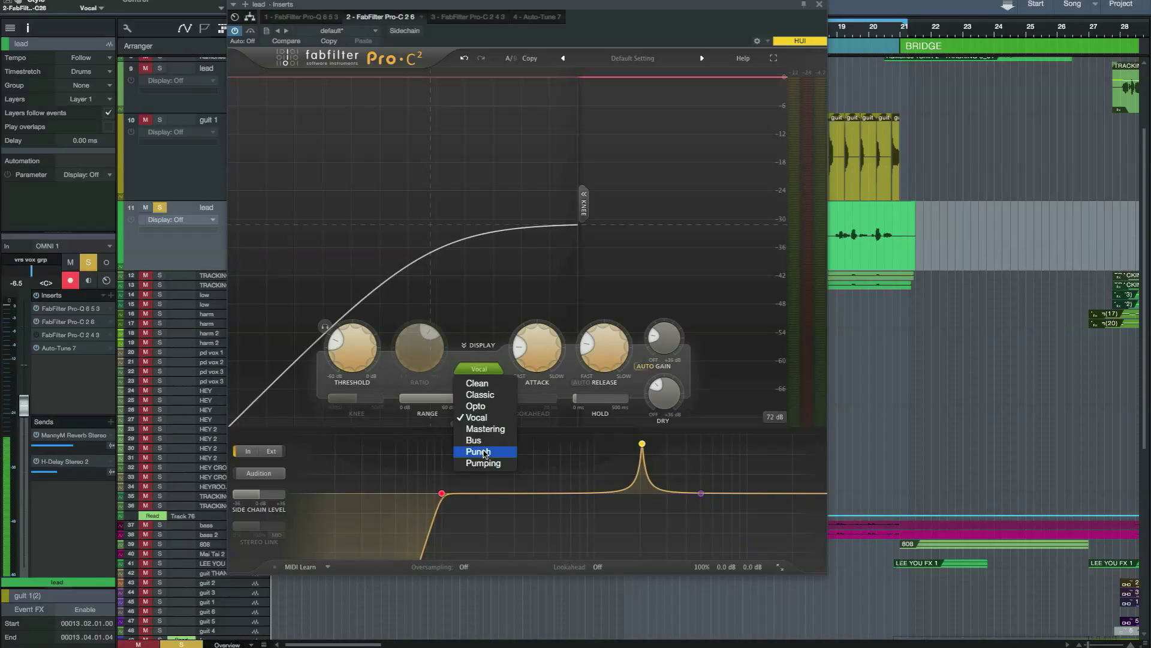
{"action": "left_click", "coordinate": [586, 459]}
{"action": "mouse_move", "coordinate": [590, 409]}
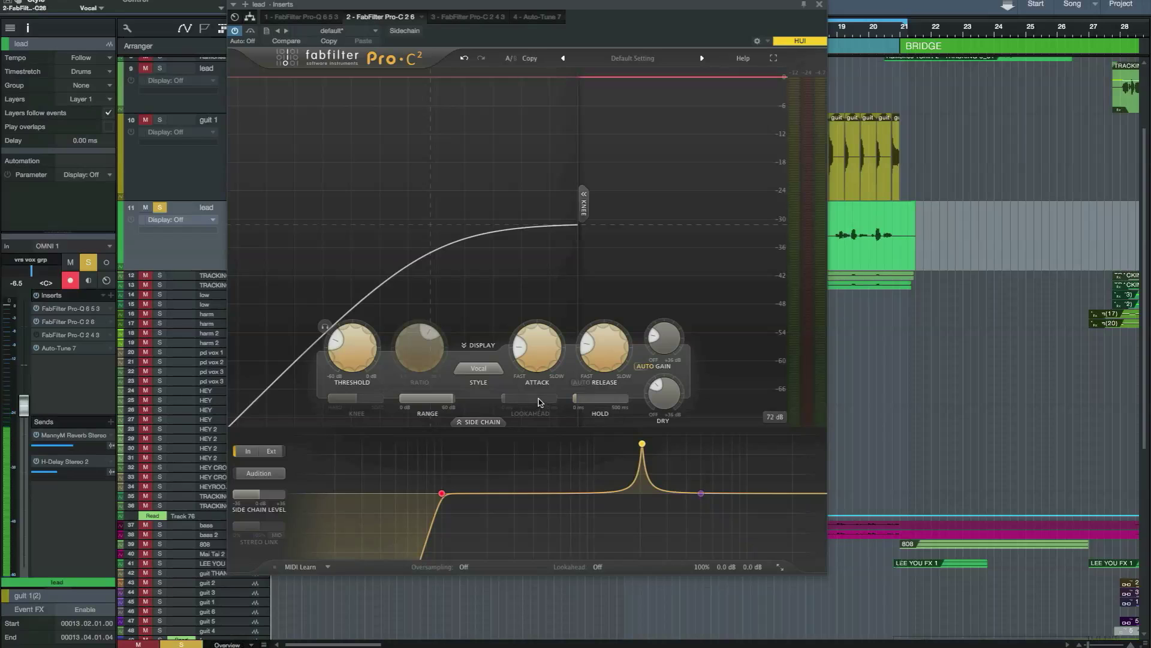
{"action": "left_click", "coordinate": [464, 567]}
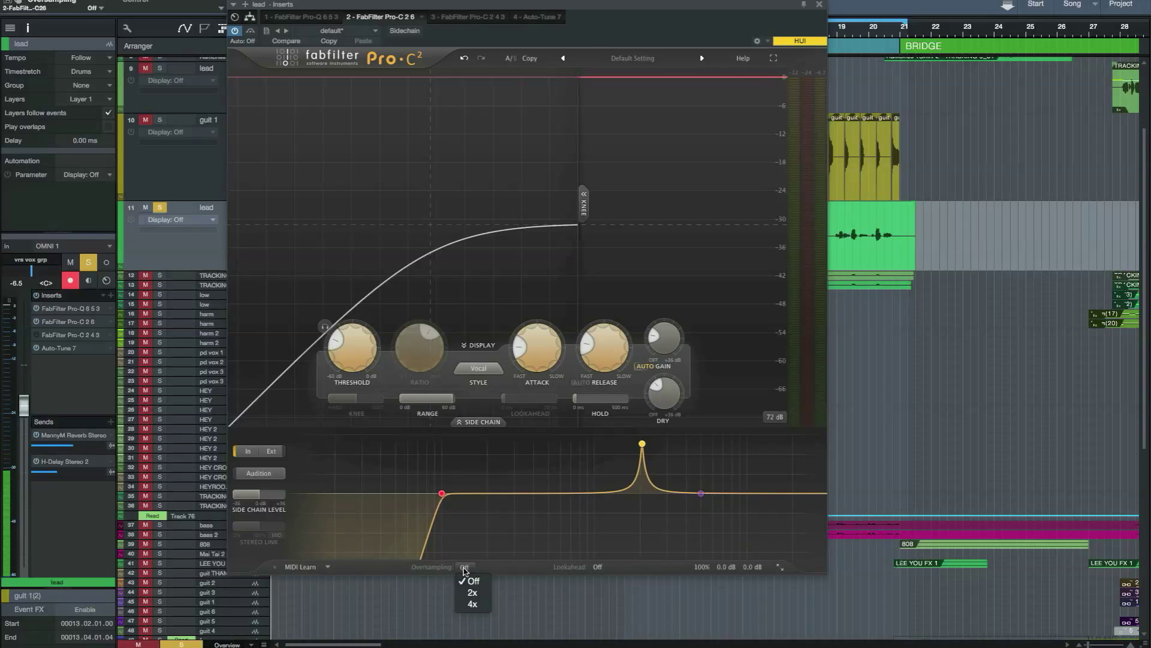
{"action": "left_click", "coordinate": [473, 580]}
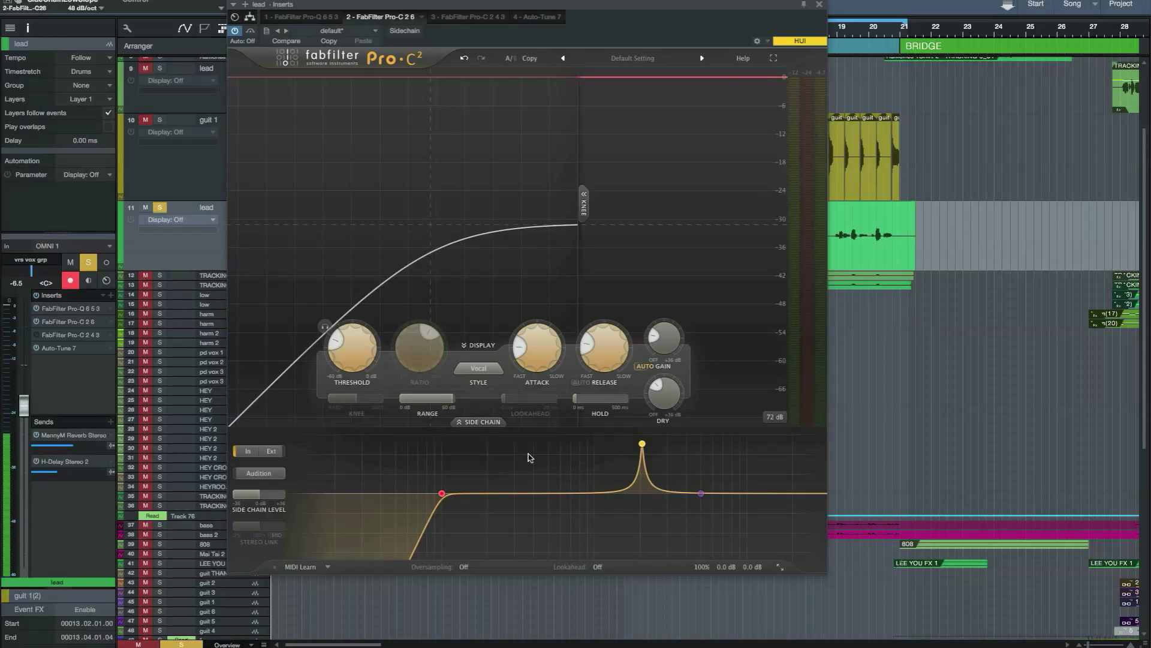
- Set the side-chain low-cut slope to 36 dB/oct and widen the side-chain bell band to a Q of 3.069
{"action": "mouse_move", "coordinate": [529, 457]}
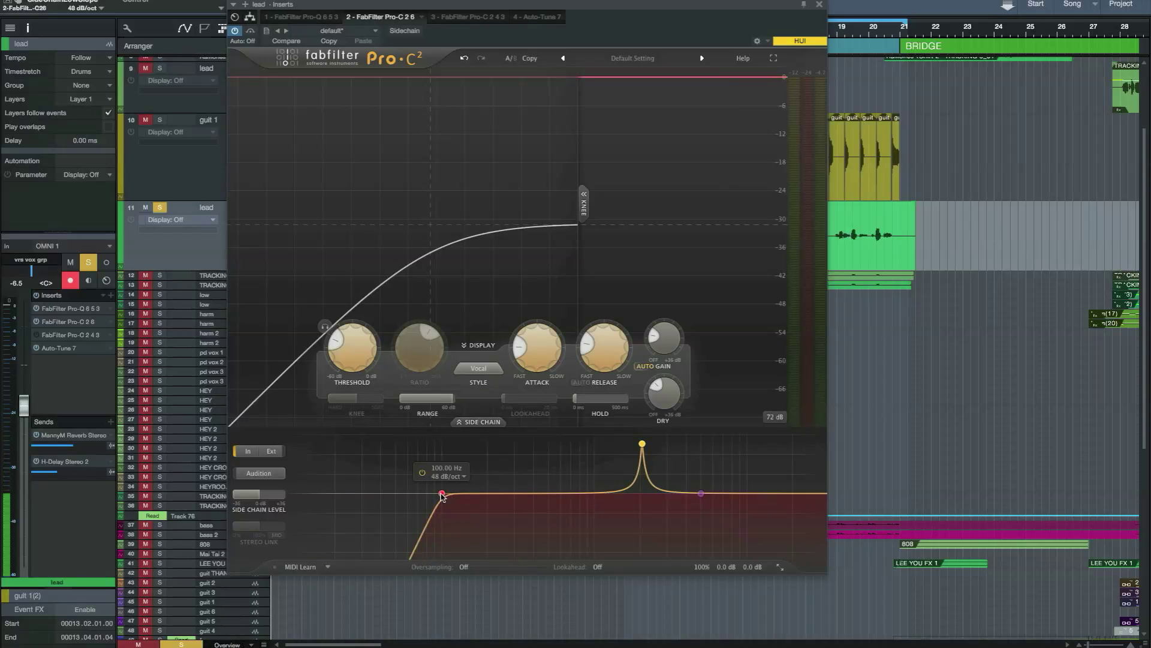
{"action": "scroll", "coordinate": [442, 496], "scroll_direction": "down", "scroll_amount": 2}
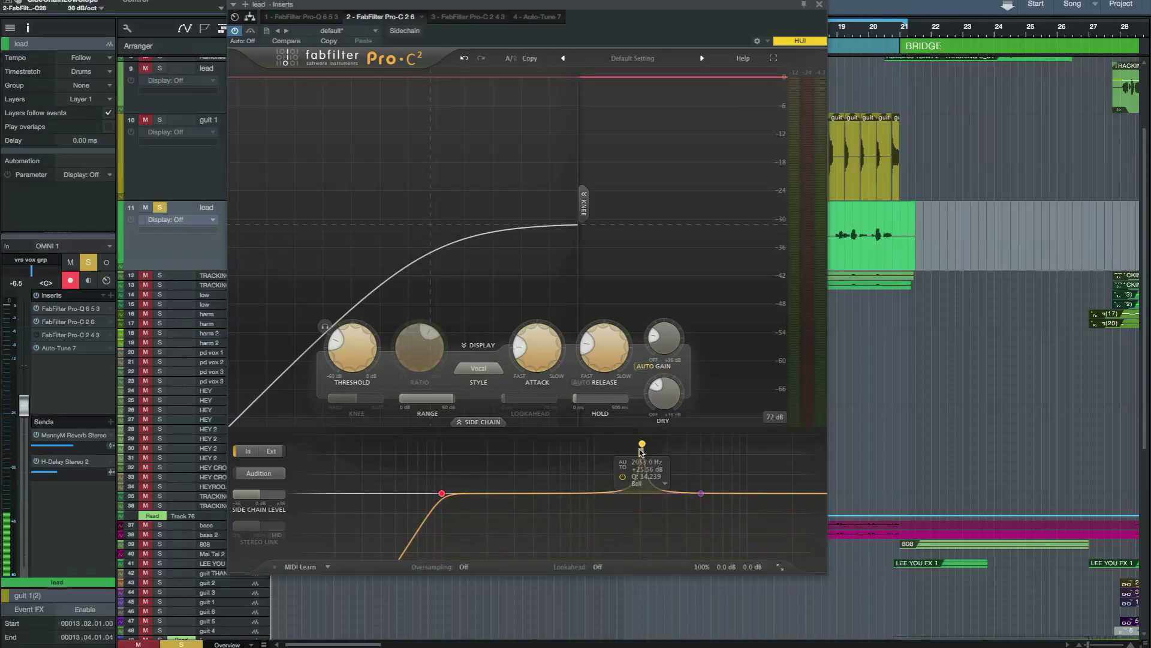
{"action": "scroll", "coordinate": [641, 448], "scroll_direction": "down", "scroll_amount": 5}
{"action": "scroll", "coordinate": [641, 450], "scroll_direction": "up", "scroll_amount": 3}
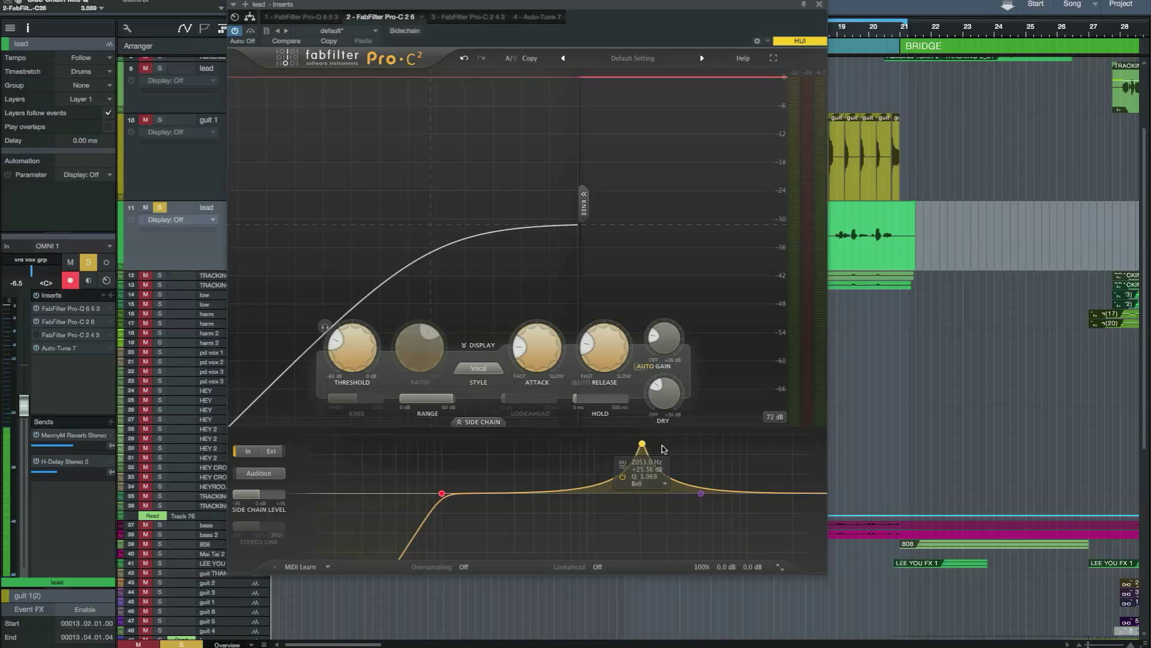
- Raise the lead vocal compressor's dry gain to -4.20 dB
{"action": "mouse_move", "coordinate": [682, 446]}
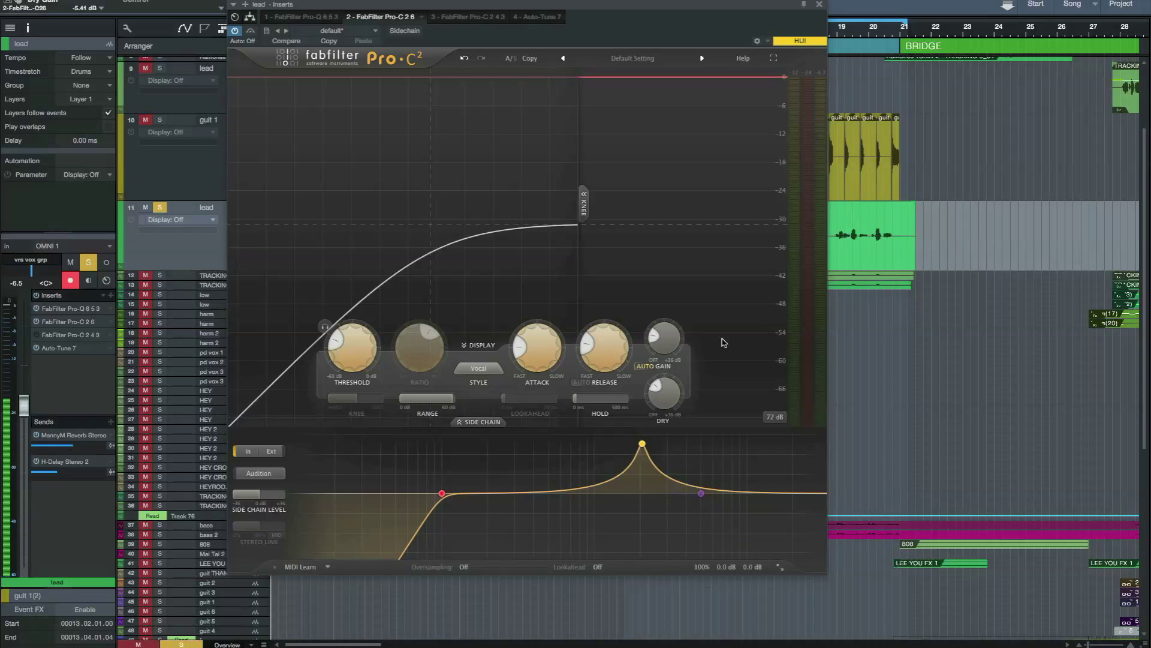
{"action": "mouse_move", "coordinate": [654, 397]}
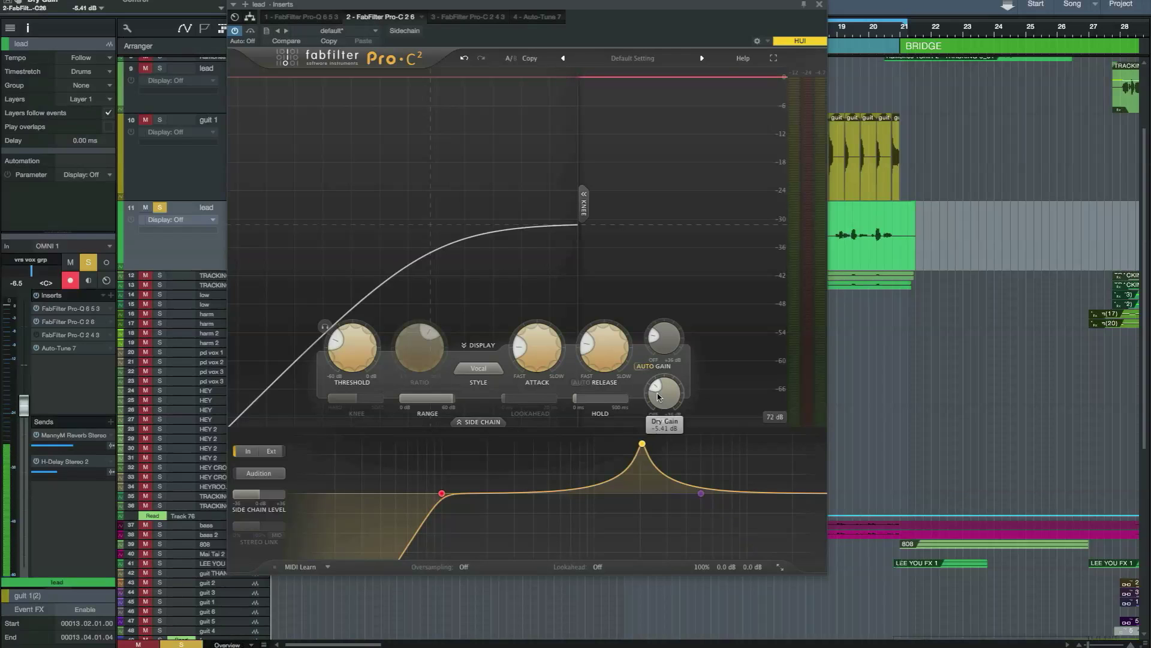
{"action": "left_click_drag", "start_coordinate": [658, 397], "coordinate": [658, 409]}
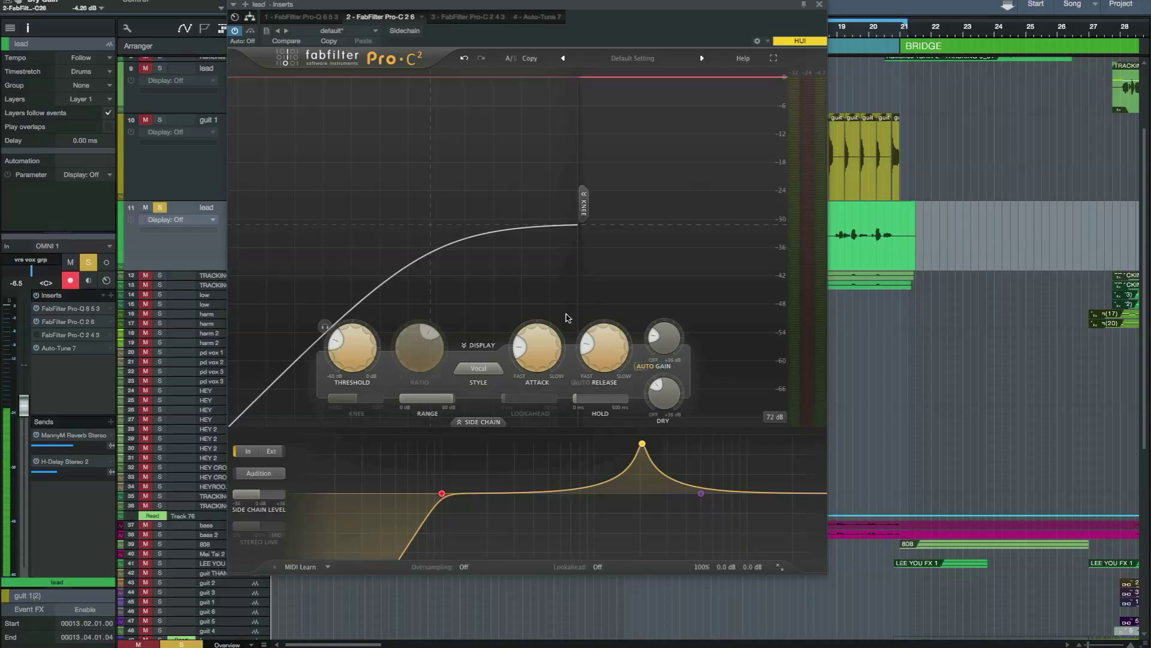
{"action": "mouse_move", "coordinate": [537, 352]}
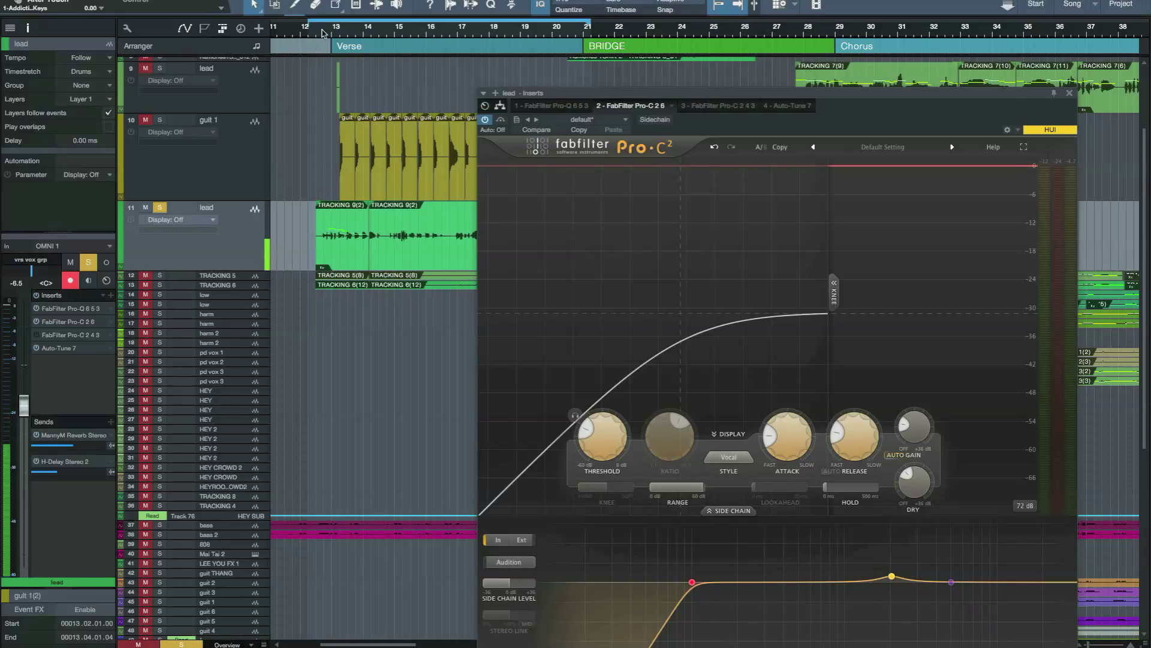
- Play the lead vocal from just before the verse, raise the compressor's threshold slightly, and set its attack to 9.82 ms
{"action": "left_click", "coordinate": [319, 35]}
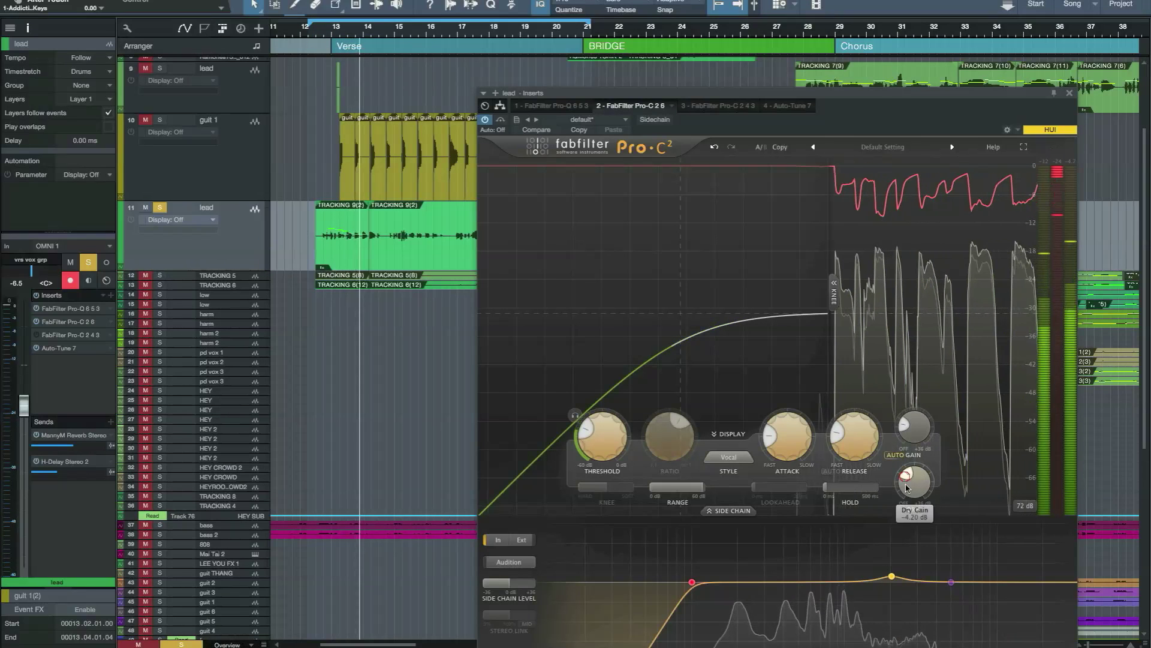
{"action": "mouse_move", "coordinate": [591, 433]}
{"action": "left_mouse_down"}
{"action": "mouse_move", "coordinate": [589, 445]}
{"action": "mouse_move", "coordinate": [589, 430]}
{"action": "left_mouse_up"}
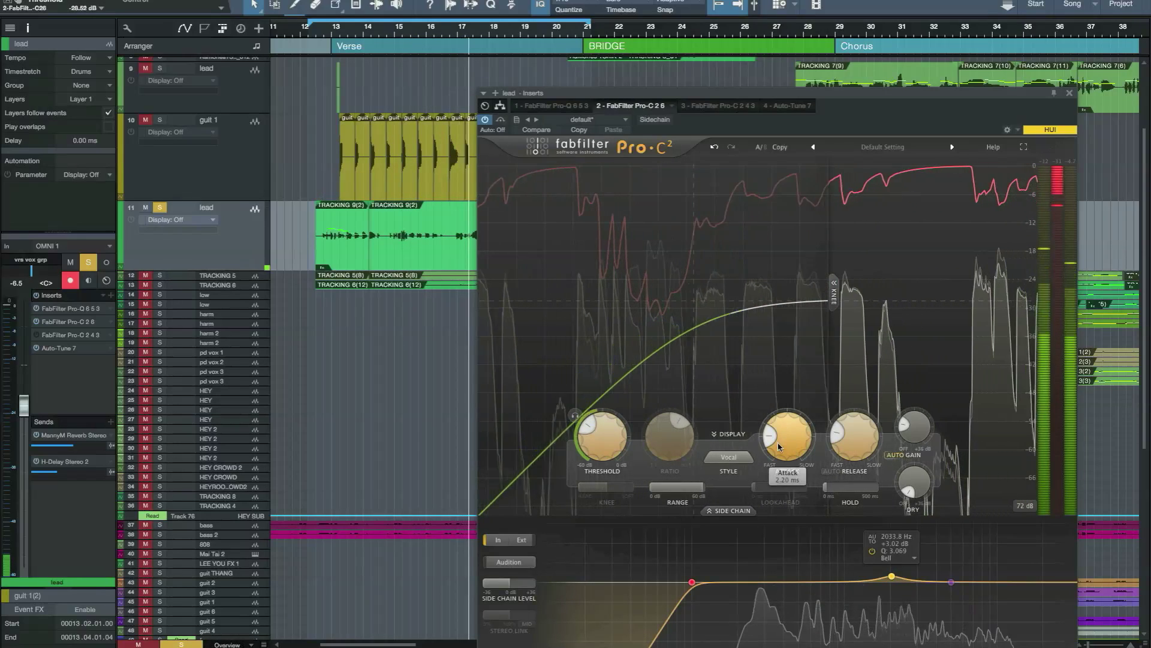
{"action": "left_click_drag", "start_coordinate": [775, 445], "coordinate": [775, 437]}
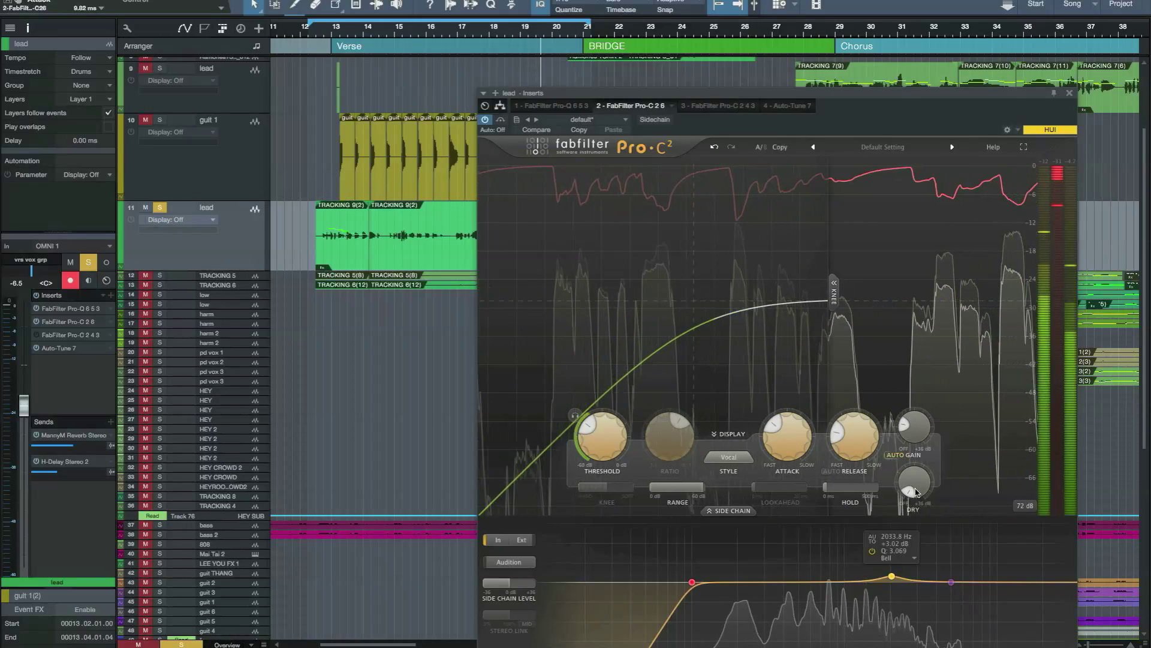
- Set the dry gain to -4.26 dB and, with the compressor re-enabled, the threshold to -30.45 dB
{"action": "left_click_drag", "start_coordinate": [896, 441], "coordinate": [895, 421]}
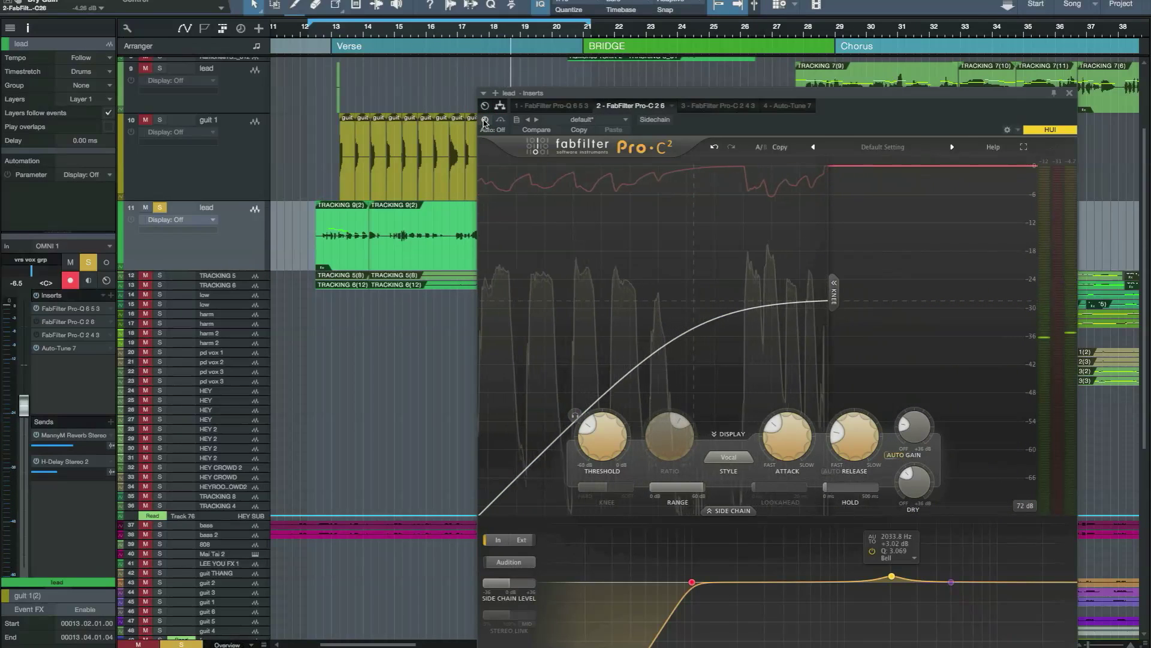
{"action": "left_click", "coordinate": [485, 120]}
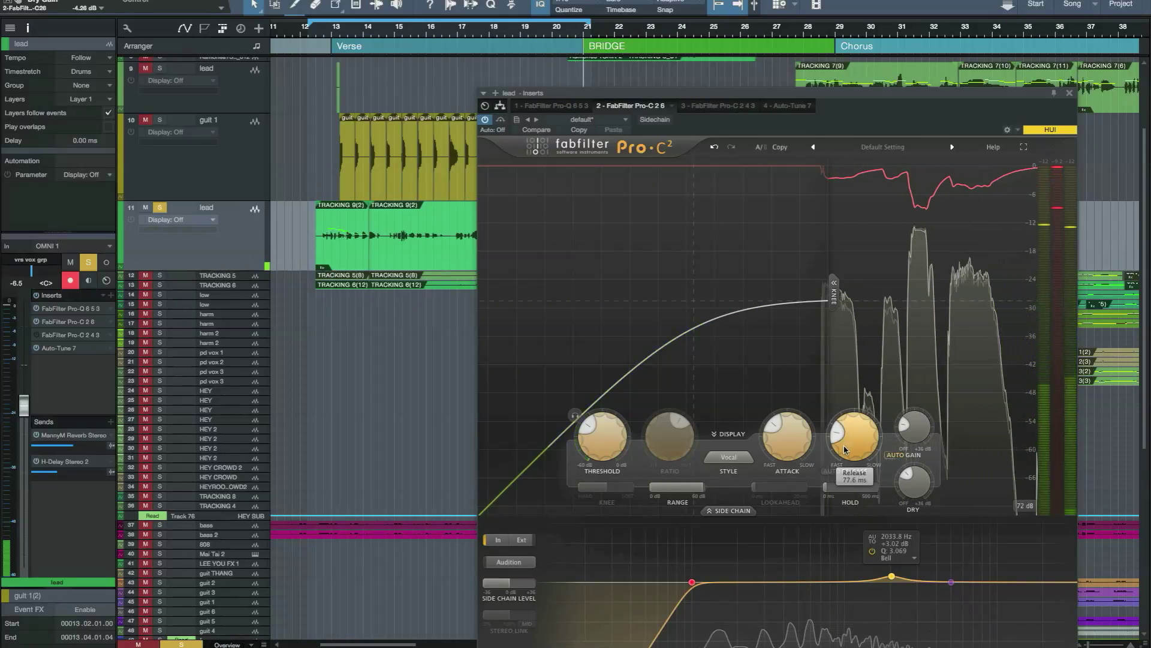
{"action": "left_click", "coordinate": [593, 430]}
{"action": "left_click_drag", "start_coordinate": [593, 431], "coordinate": [593, 433]}
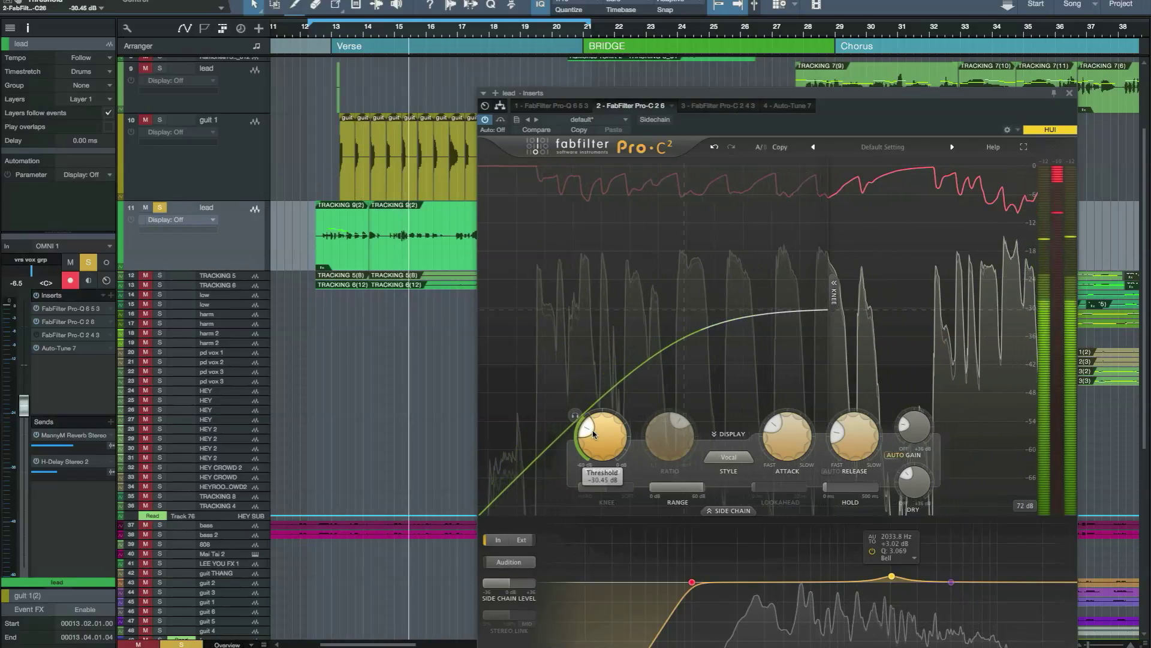
- Audition the Classic compression style on the lead vocal, then return to the Vocal style
{"action": "left_click", "coordinate": [728, 459]}
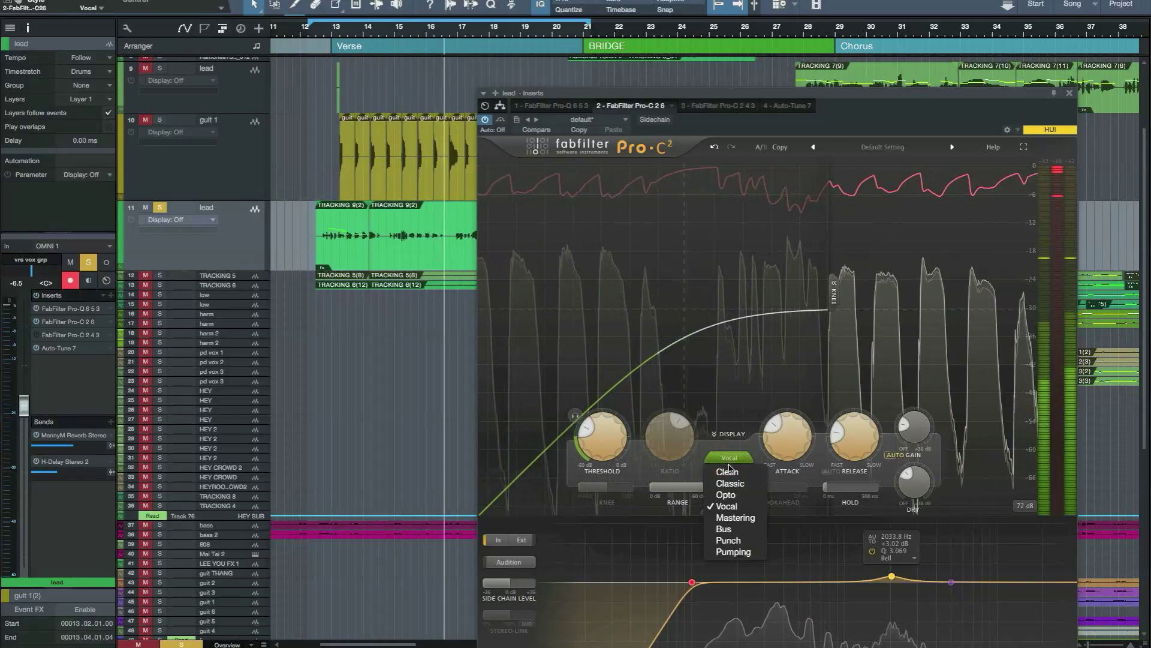
{"action": "left_click", "coordinate": [732, 484]}
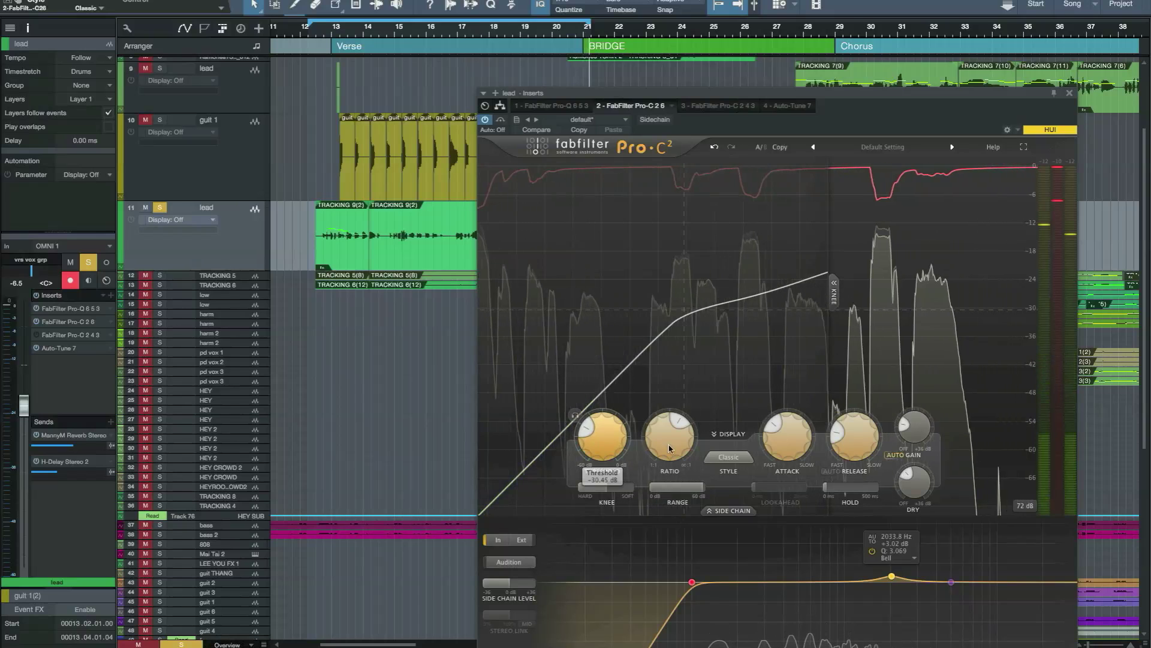
{"action": "left_click", "coordinate": [729, 457]}
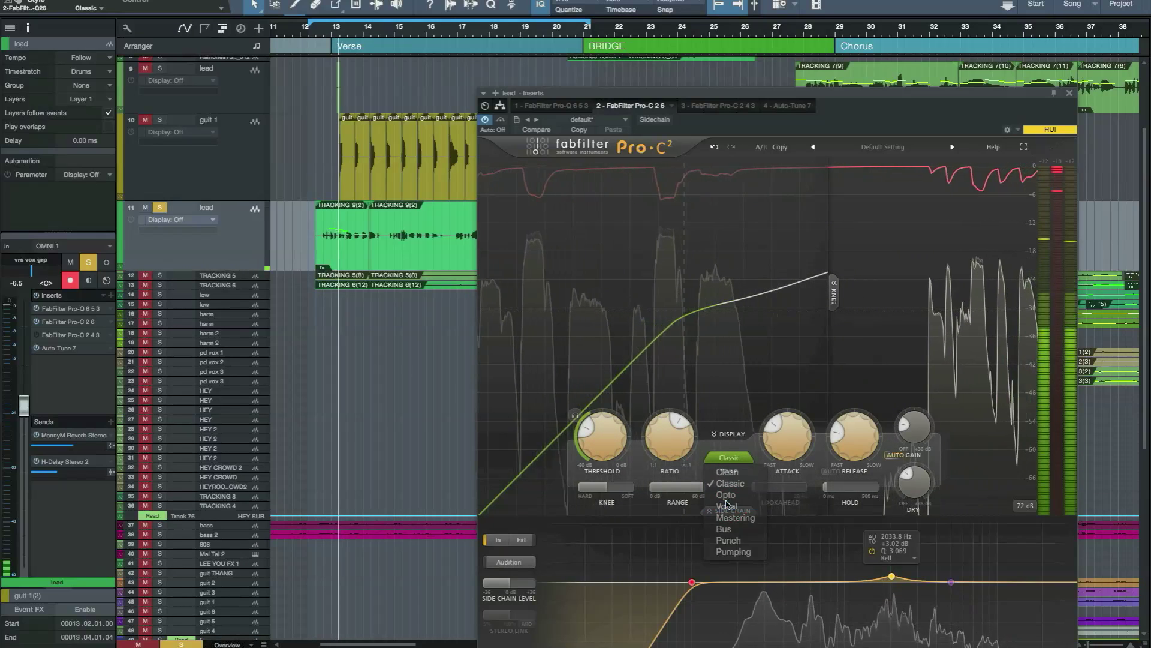
{"action": "left_click", "coordinate": [727, 505]}
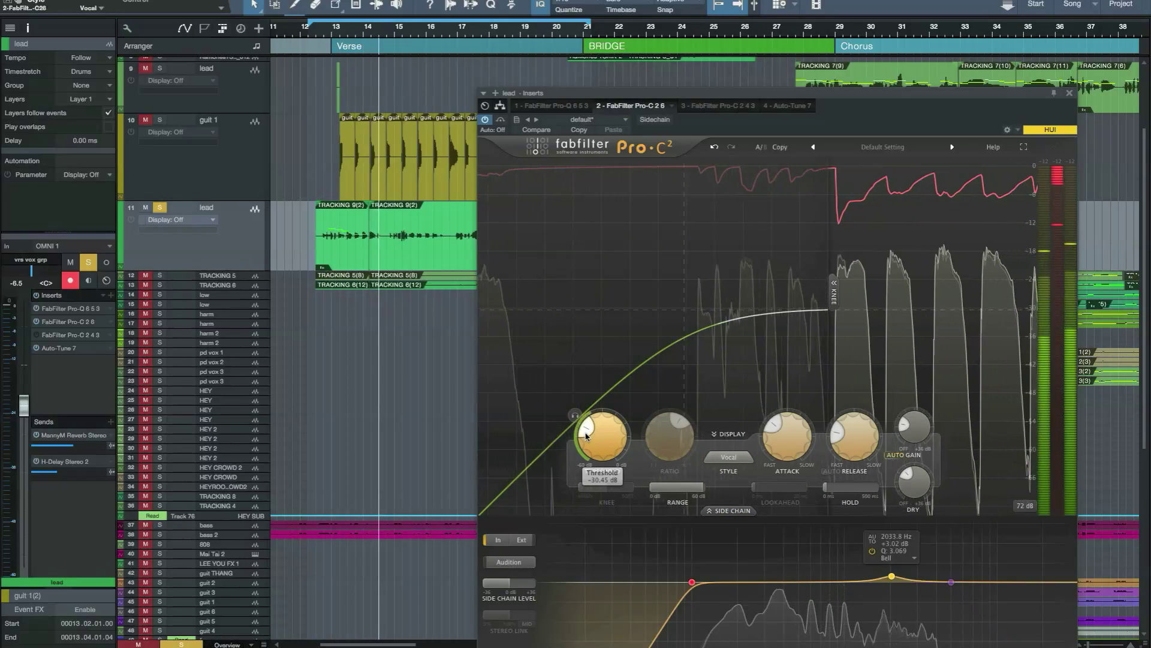
- Boost the side-chain bell band to +13.54 dB at 2021.8 Hz while the vocal plays
{"action": "mouse_move", "coordinate": [587, 433]}
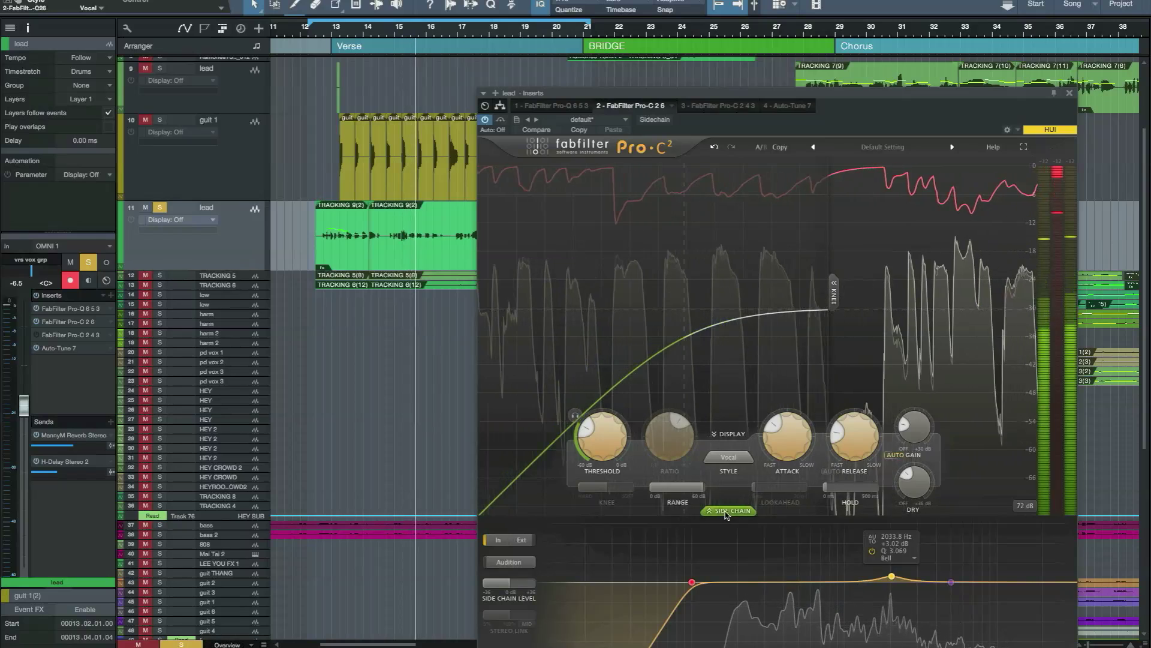
{"action": "left_click_drag", "start_coordinate": [892, 577], "coordinate": [892, 551]}
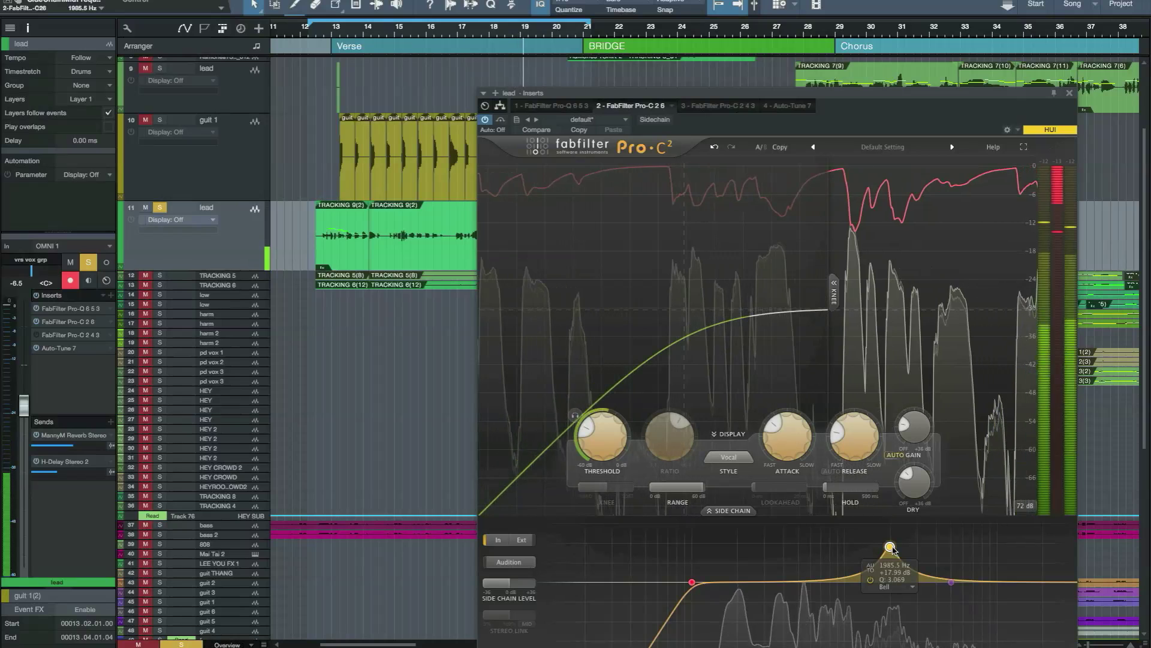
{"action": "left_click_drag", "start_coordinate": [891, 550], "coordinate": [893, 547]}
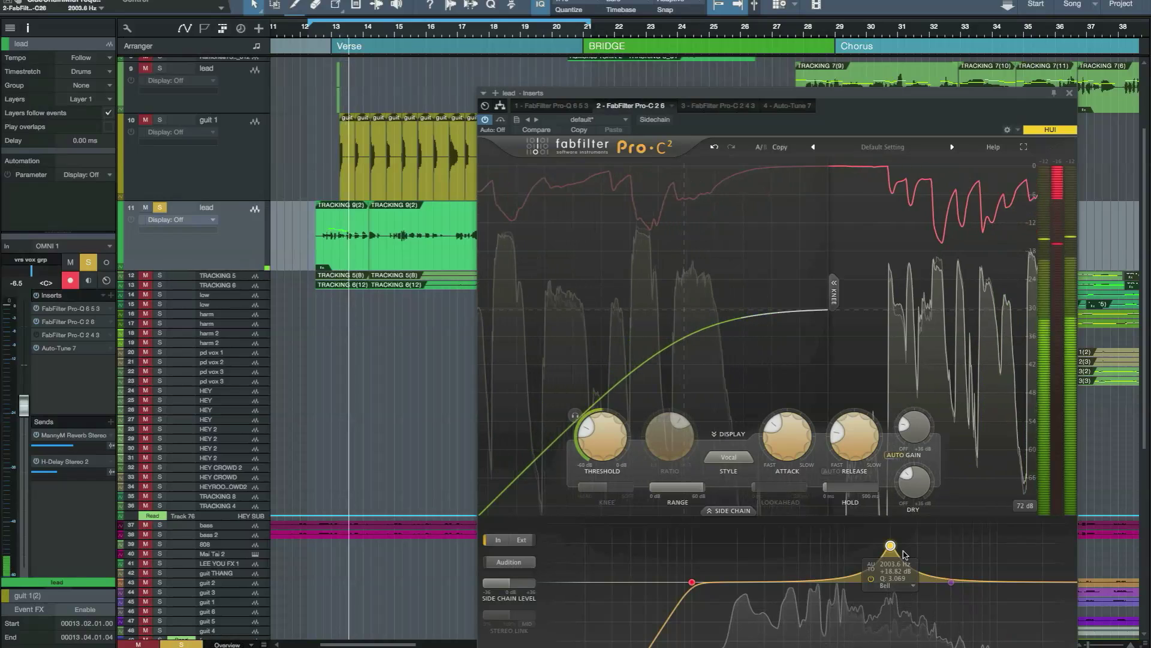
{"action": "left_click_drag", "start_coordinate": [891, 545], "coordinate": [892, 556]}
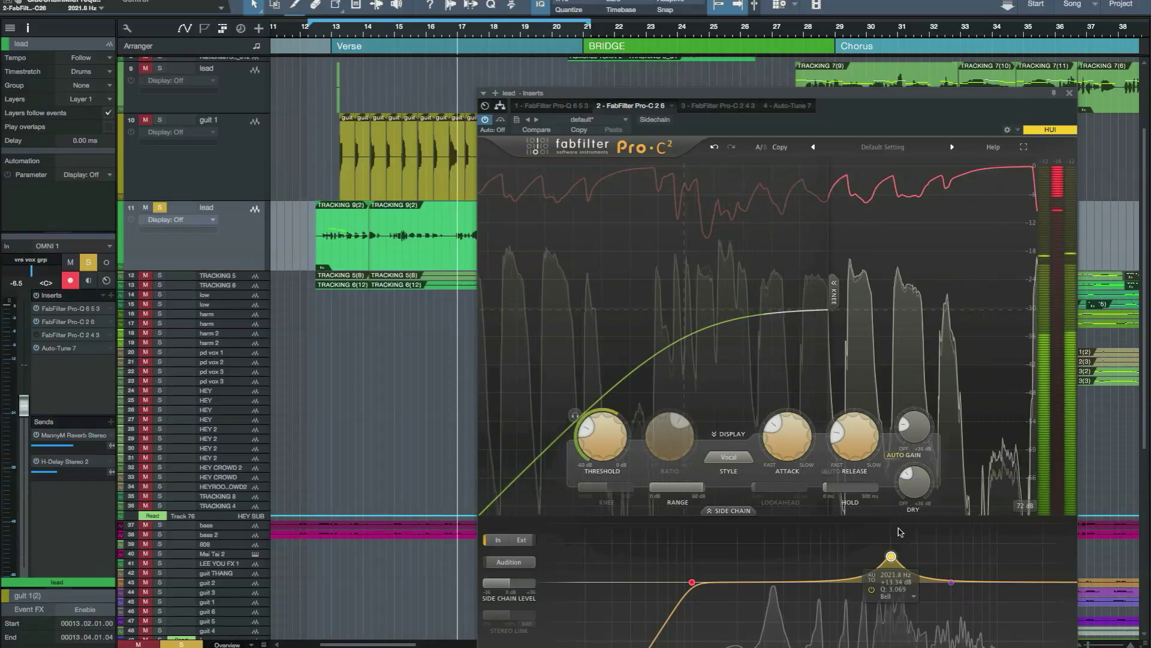
- Unsolo the lead vocal, solo the guit 1 track, and bring up its Pro-C 2 compressor over the lower arrangement
{"action": "left_click", "coordinate": [160, 207]}
{"action": "left_click", "coordinate": [160, 120]}
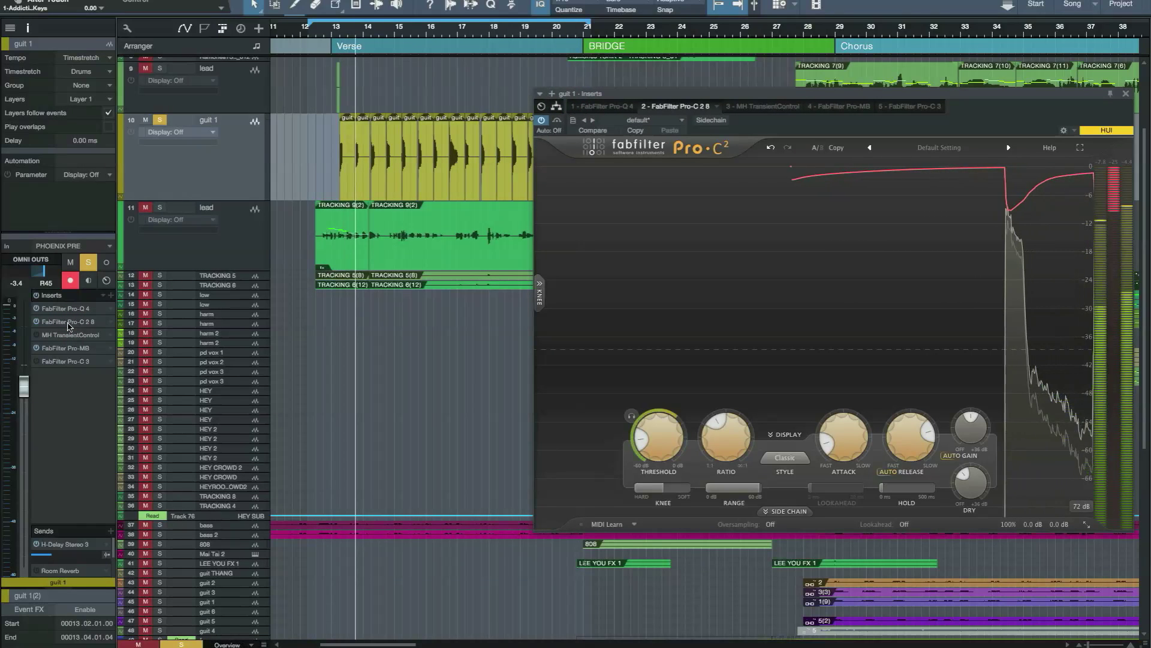
{"action": "left_click_drag", "start_coordinate": [699, 93], "coordinate": [320, 153]}
- Set the guitar compressor's dry gain to -21.51 dB and shorten its attack to 0.076 ms
{"action": "mouse_move", "coordinate": [457, 507]}
{"action": "left_mouse_down"}
{"action": "mouse_move", "coordinate": [455, 468]}
{"action": "mouse_move", "coordinate": [441, 506]}
{"action": "left_mouse_up"}
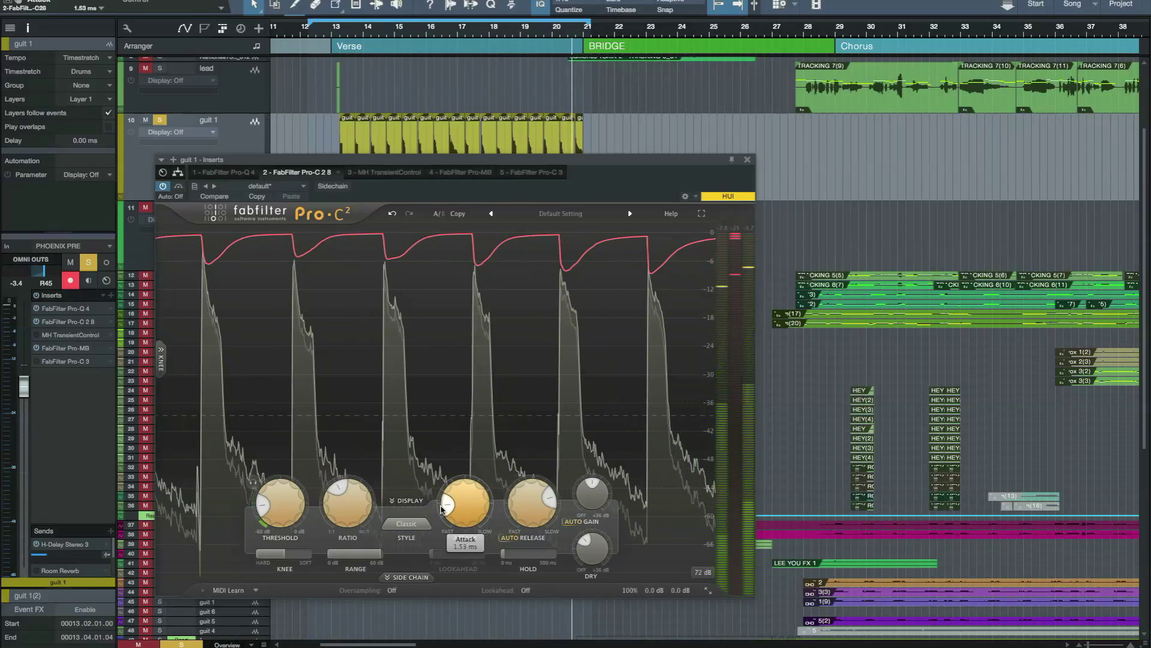
{"action": "mouse_move", "coordinate": [580, 547]}
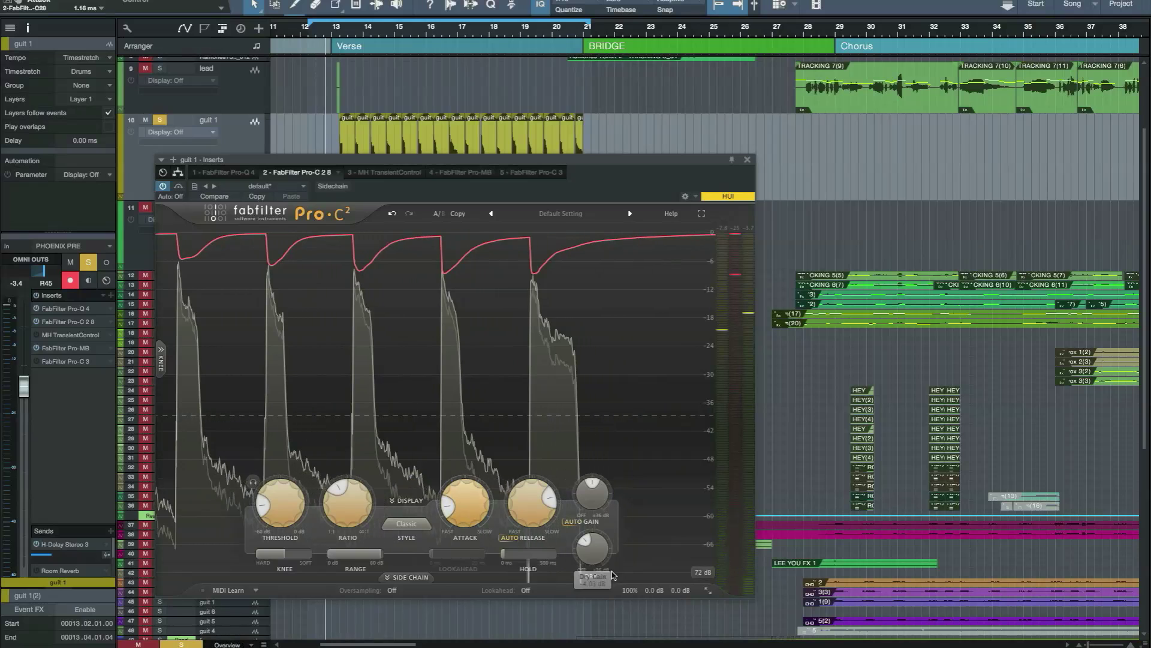
{"action": "left_click_drag", "start_coordinate": [581, 547], "coordinate": [581, 570]}
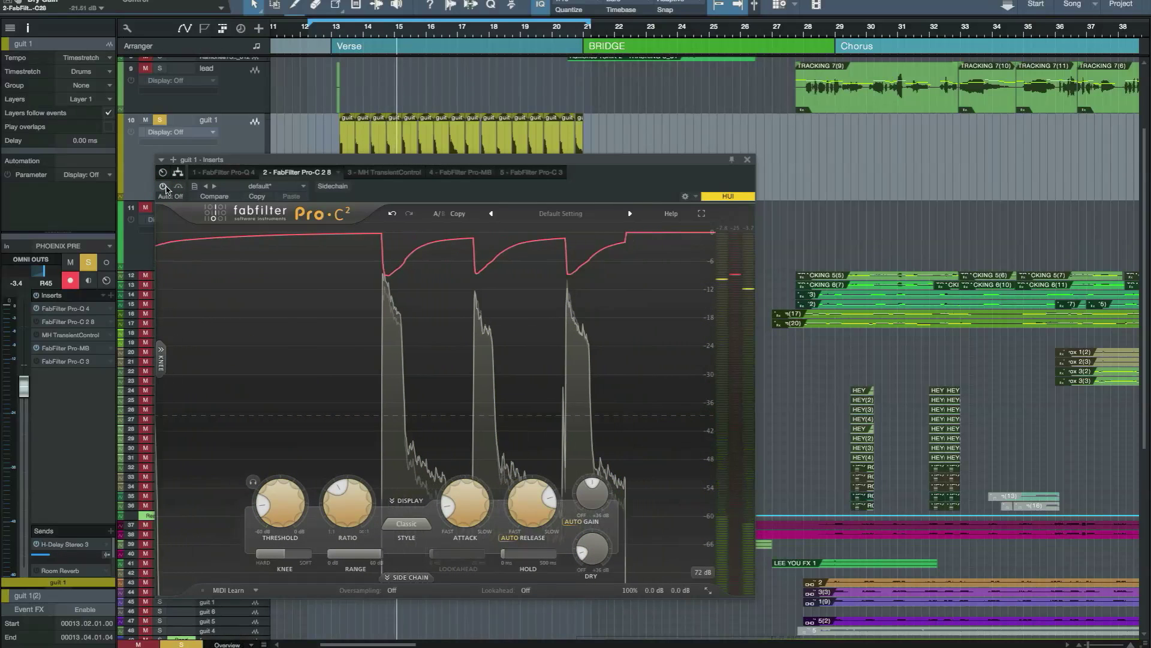
{"action": "mouse_move", "coordinate": [448, 508]}
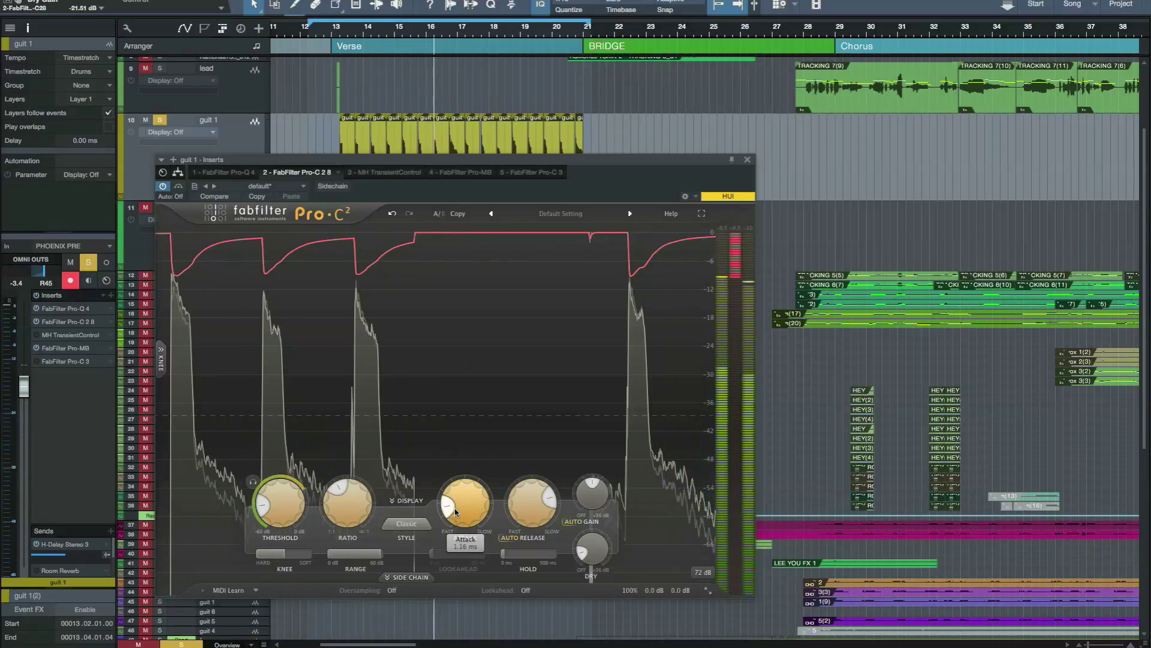
{"action": "left_click_drag", "start_coordinate": [448, 509], "coordinate": [449, 520]}
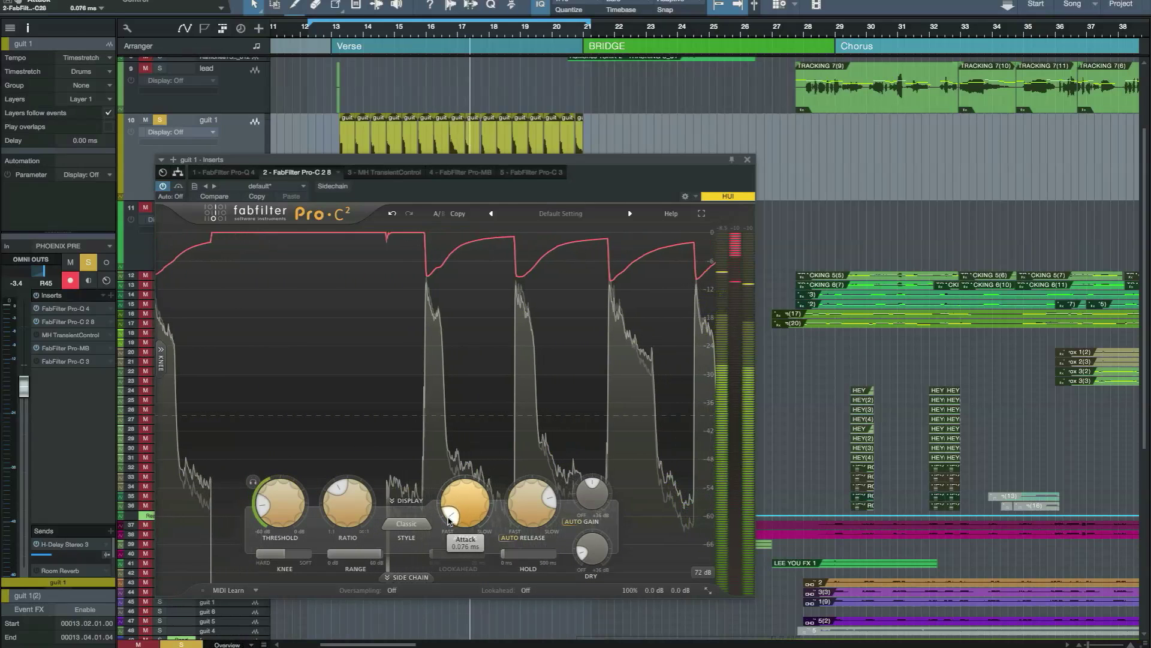
- Set the guitar compressor's ratio to 2.95:1 and its dry gain to -6.79 dB
{"action": "left_click_drag", "start_coordinate": [340, 488], "coordinate": [340, 471]}
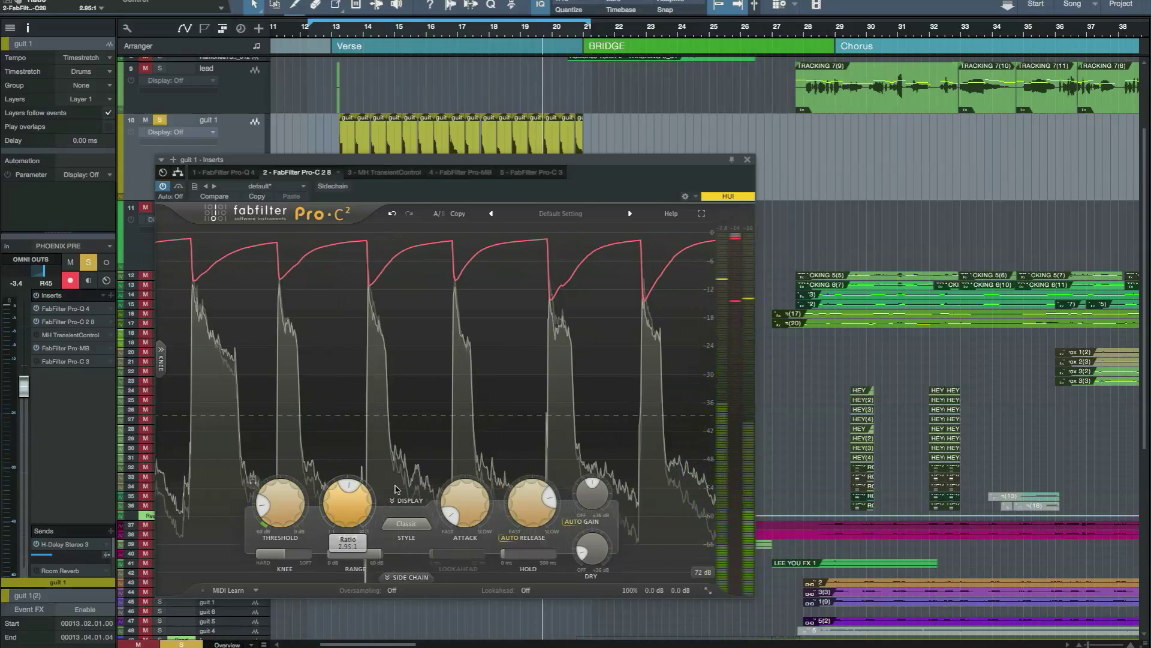
{"action": "left_click_drag", "start_coordinate": [592, 550], "coordinate": [579, 543]}
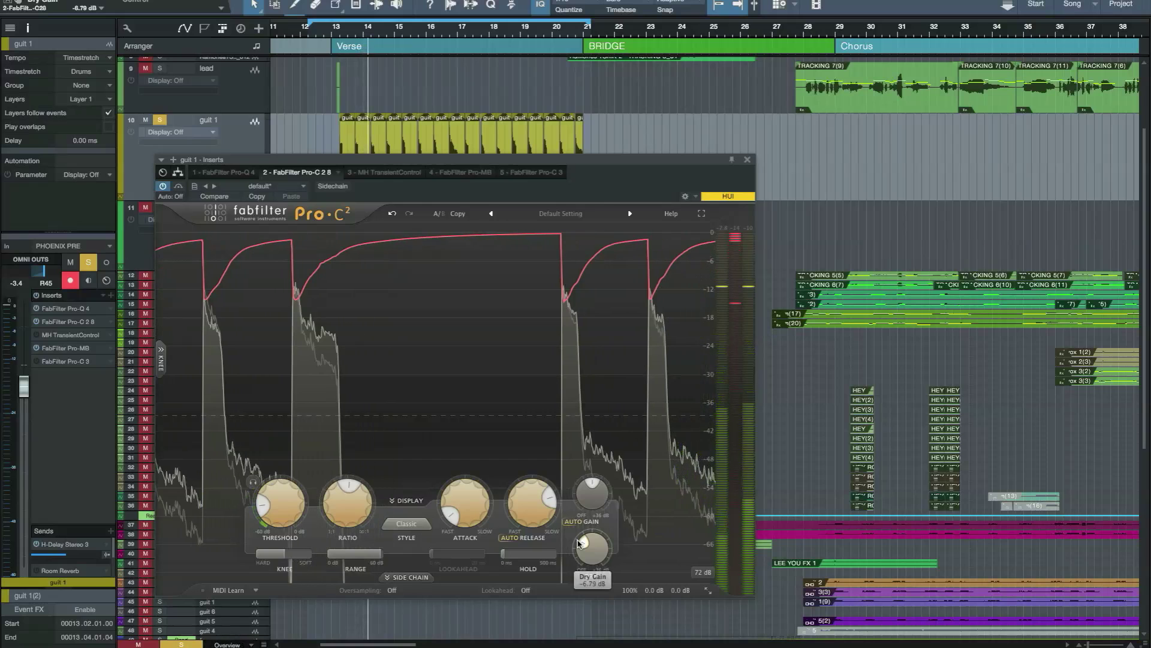
- Move the compressor window off the track controls, solo lead track 11 alongside guit 1, and lower guit 1's fader to -5.1 dB
{"action": "left_click_drag", "start_coordinate": [376, 161], "coordinate": [543, 132]}
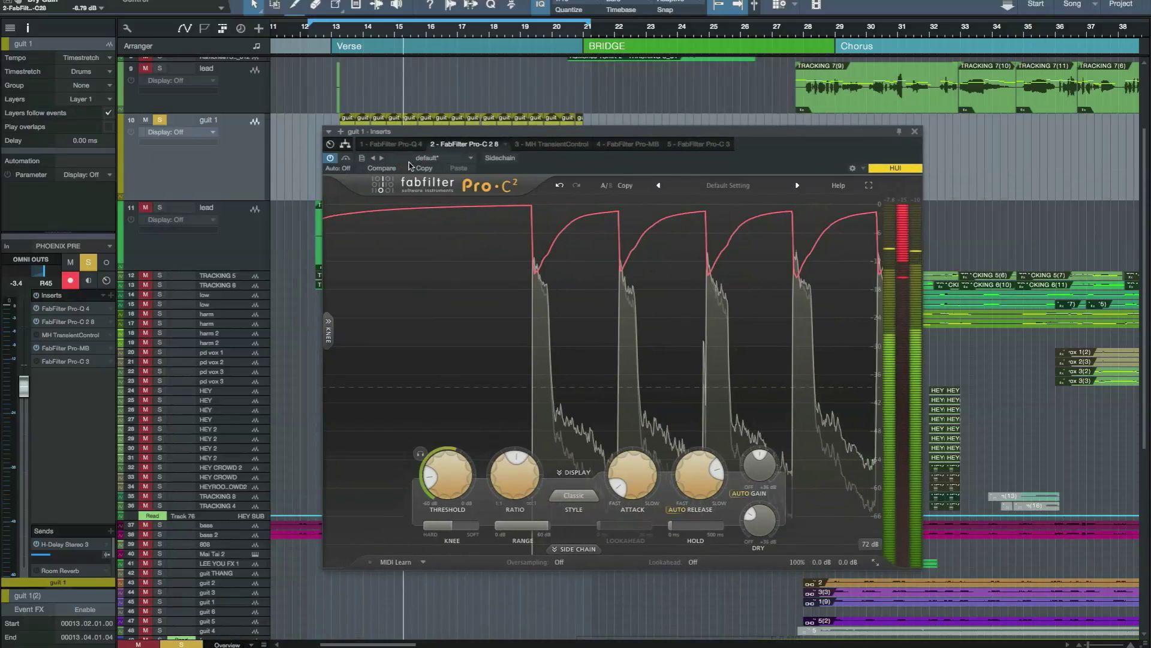
{"action": "left_click", "coordinate": [146, 208]}
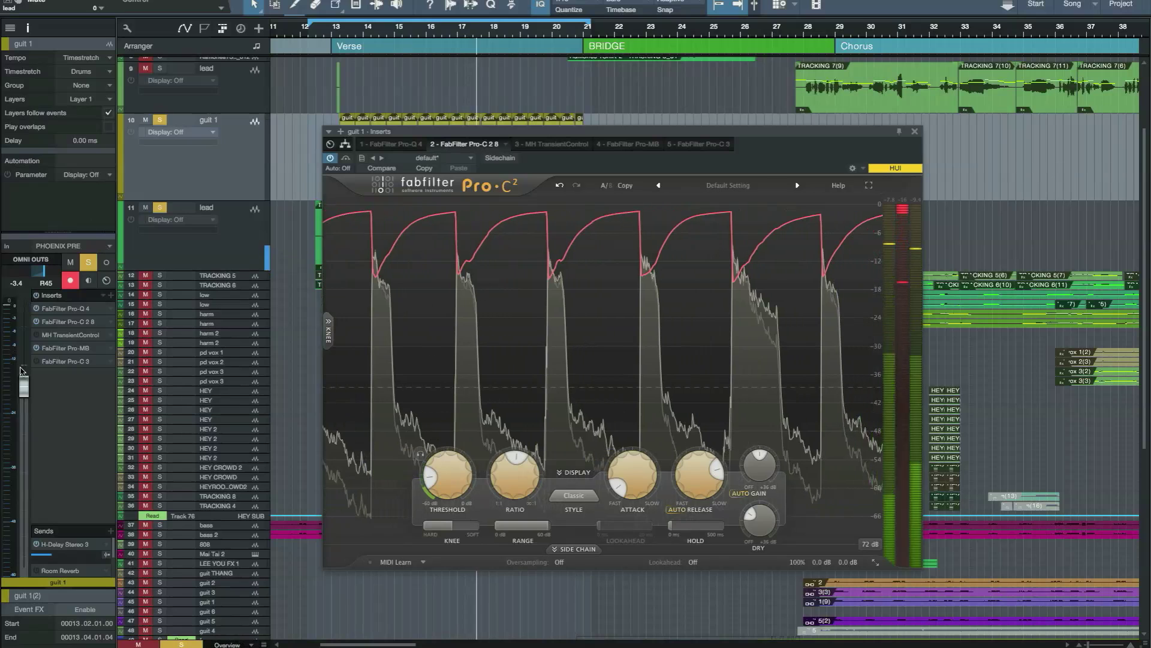
{"action": "left_click_drag", "start_coordinate": [24, 386], "coordinate": [24, 395]}
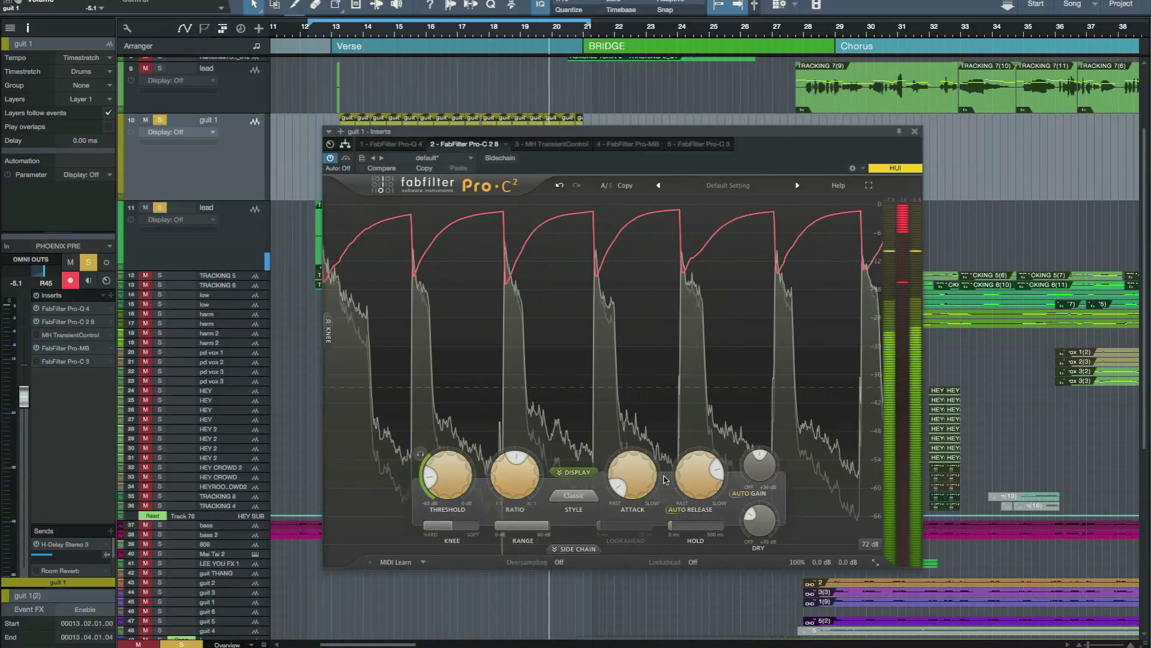
- Shorten the release time of the guitar compressor
{"action": "mouse_move", "coordinate": [692, 475]}
{"action": "left_click_drag", "start_coordinate": [691, 476], "coordinate": [690, 510]}
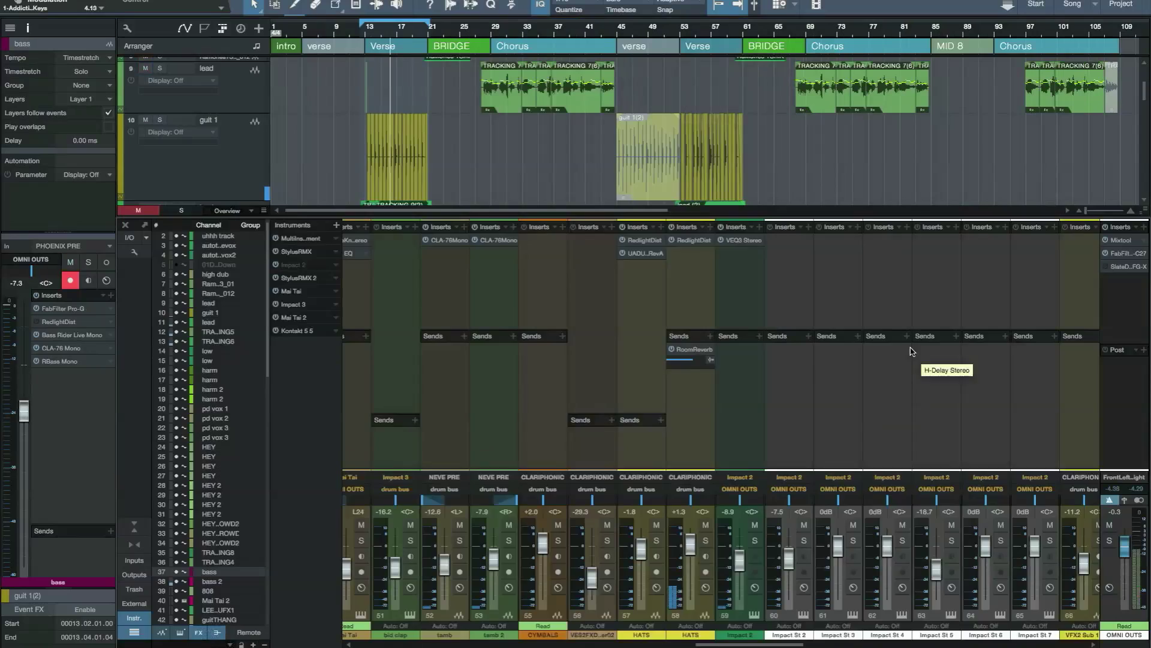
- Bring up the Pro-C 2 compressor on the OMNI OUTS master bus, start playback, and move its window clear of the output channel
{"action": "scroll", "coordinate": [912, 351], "scroll_direction": "right", "scroll_amount": 6}
{"action": "left_click", "coordinate": [1129, 254]}
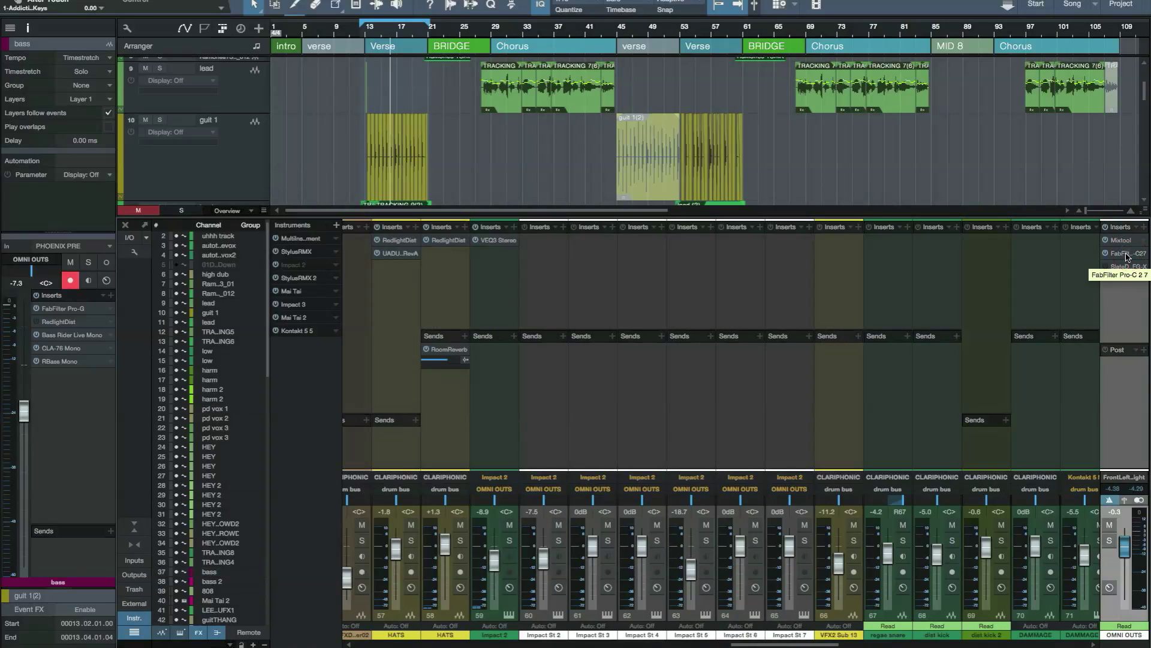
{"action": "left_click", "coordinate": [1124, 254]}
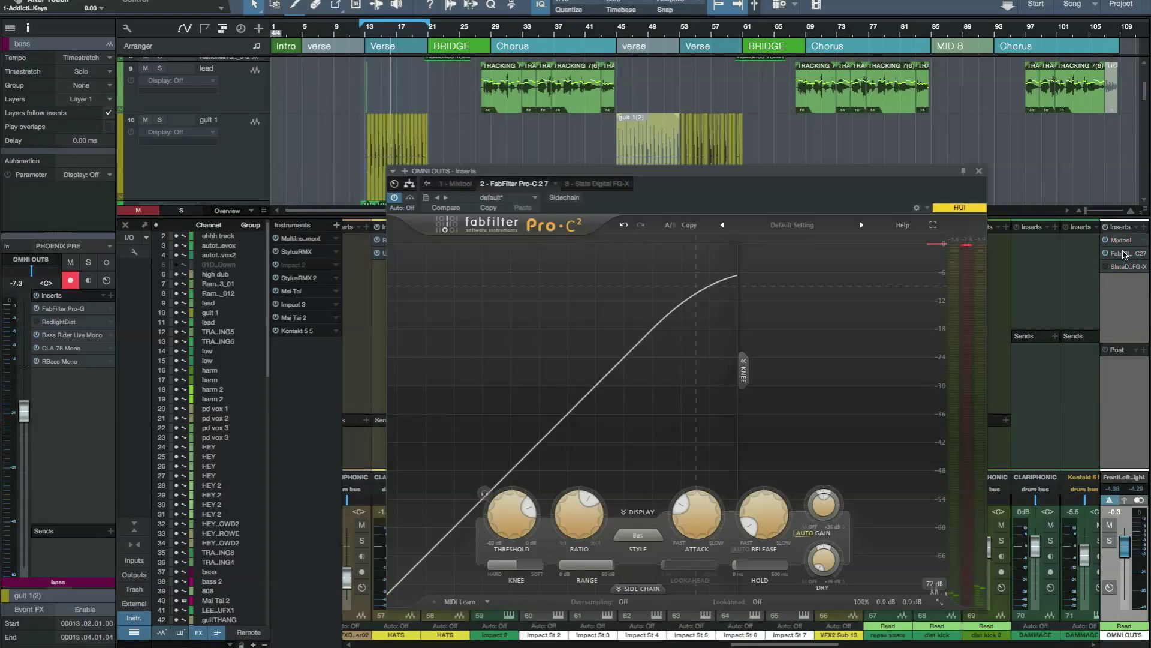
{"action": "key", "text": "space"}
{"action": "left_click_drag", "start_coordinate": [609, 171], "coordinate": [366, 104]}
- Try heavy parallel compression on the master bus with the threshold at -26.01 dB and dry gain at -12.82 dB
{"action": "mouse_move", "coordinate": [324, 439]}
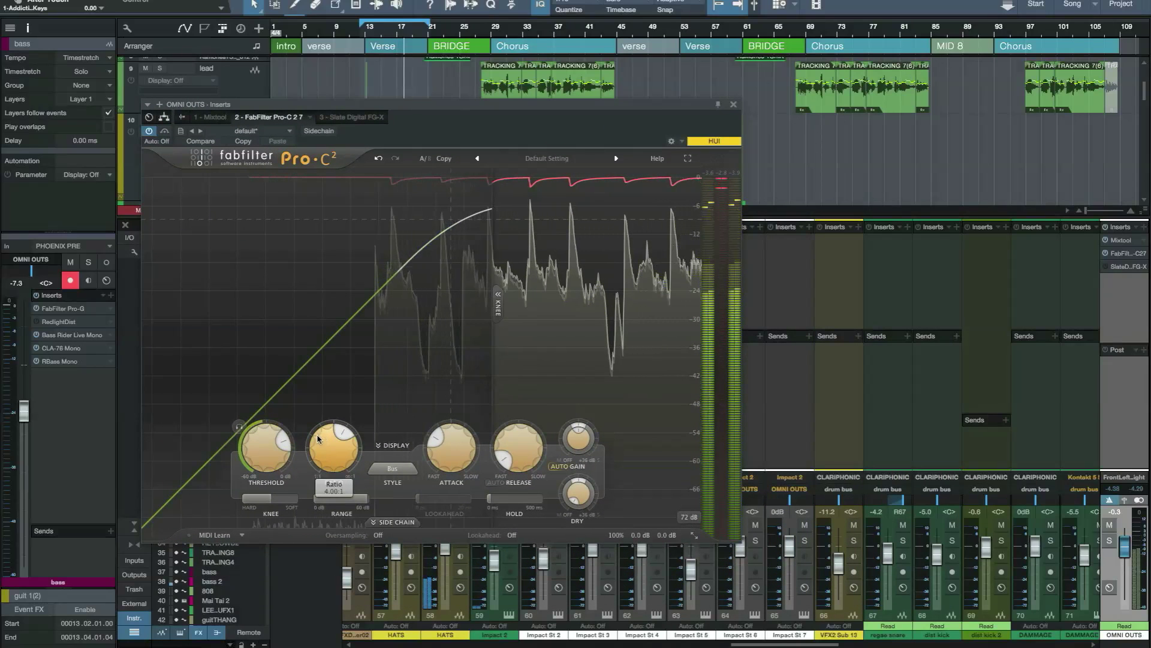
{"action": "mouse_move", "coordinate": [266, 456]}
{"action": "left_mouse_down"}
{"action": "mouse_move", "coordinate": [249, 497]}
{"action": "mouse_move", "coordinate": [250, 470]}
{"action": "left_mouse_up"}
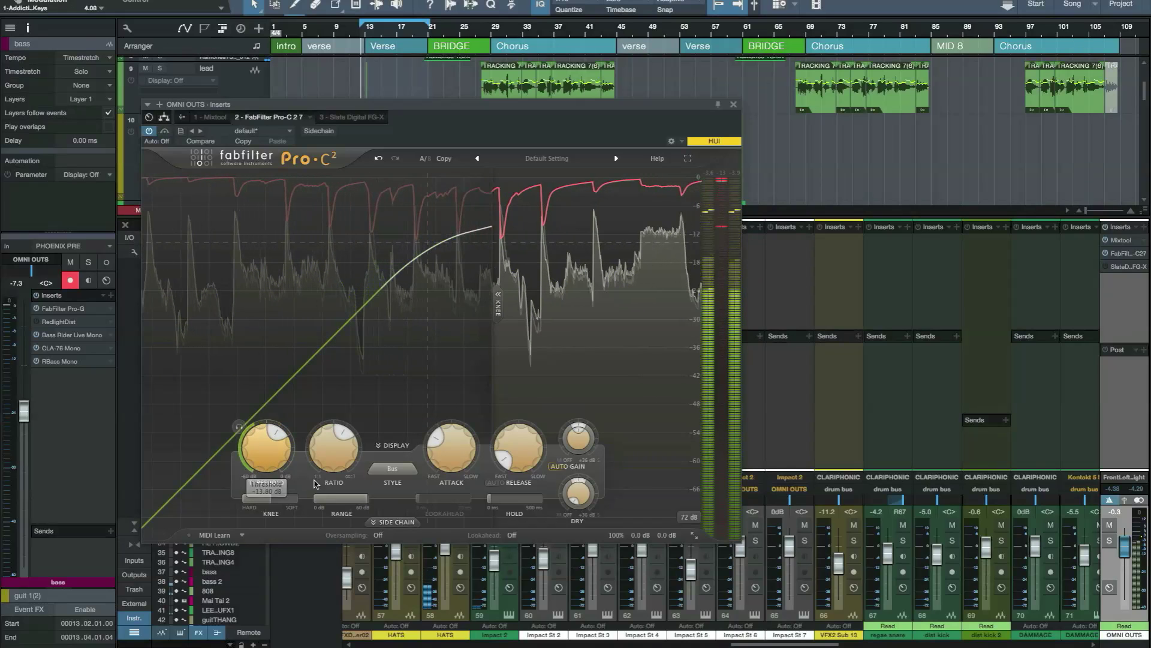
{"action": "left_click_drag", "start_coordinate": [249, 440], "coordinate": [251, 475]}
{"action": "left_click_drag", "start_coordinate": [581, 496], "coordinate": [568, 444]}
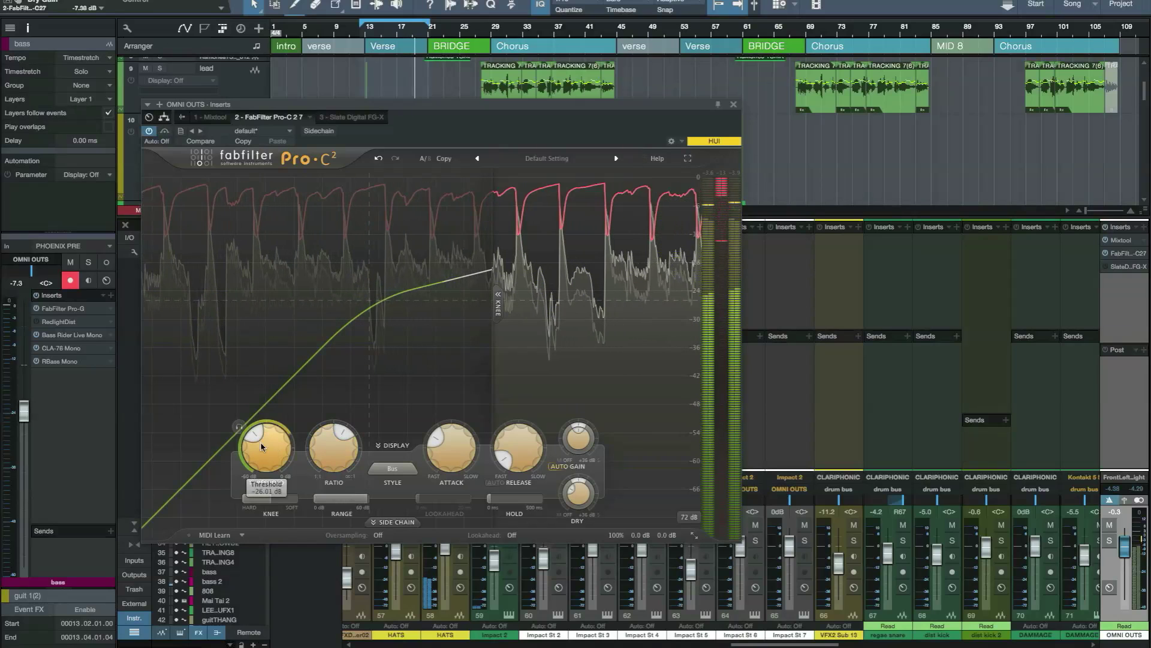
{"action": "left_click_drag", "start_coordinate": [578, 491], "coordinate": [579, 501]}
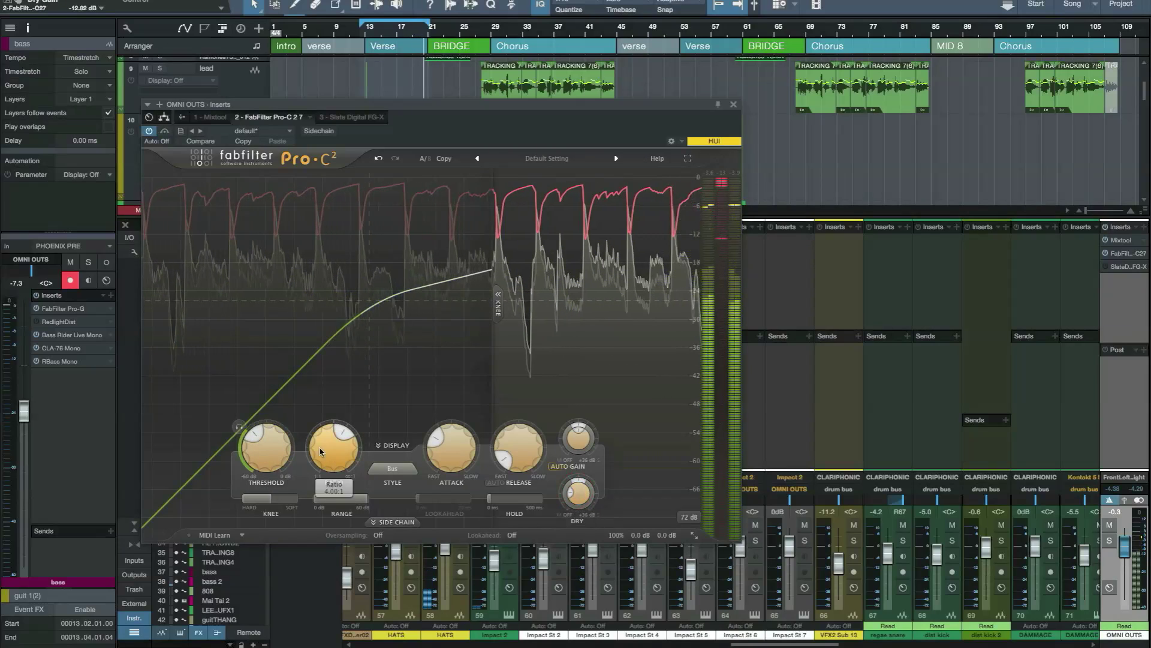
- Raise the master bus compressor's threshold to about -18 dB and return its dry gain to -INF dB
{"action": "left_click_drag", "start_coordinate": [259, 443], "coordinate": [263, 427]}
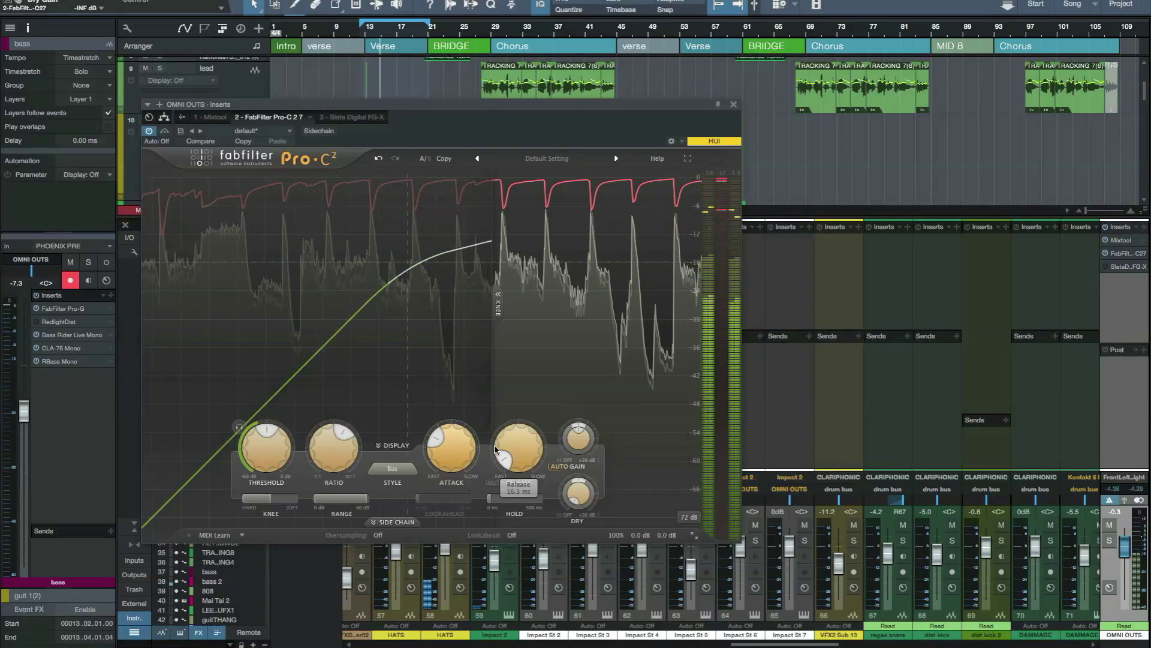
- Set the master bus compressor's attack to 27.59 ms, enable auto release, and stop playback
{"action": "left_click", "coordinate": [514, 454]}
{"action": "left_click_drag", "start_coordinate": [514, 454], "coordinate": [451, 417]}
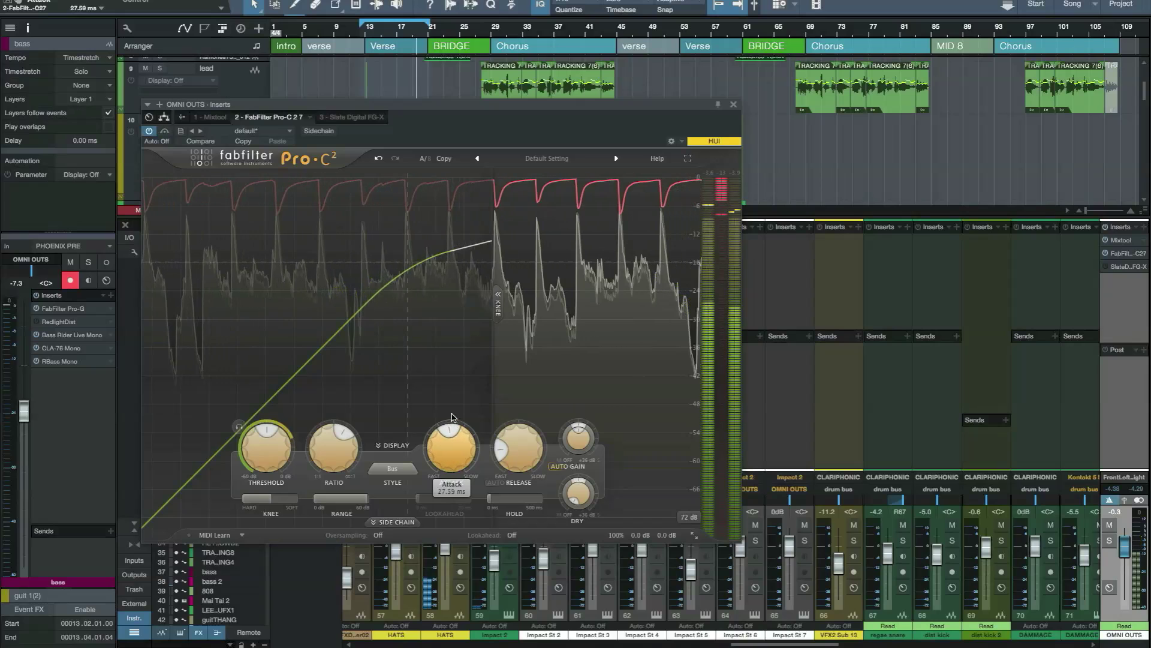
{"action": "left_click", "coordinate": [497, 483]}
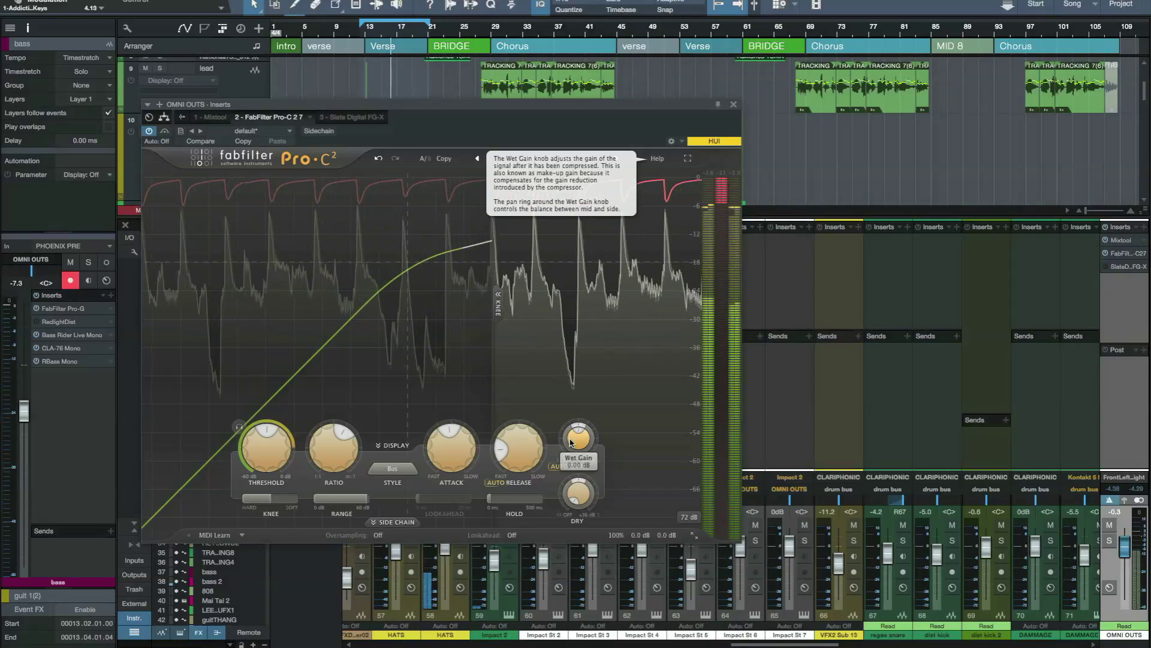
{"action": "key", "text": "space"}
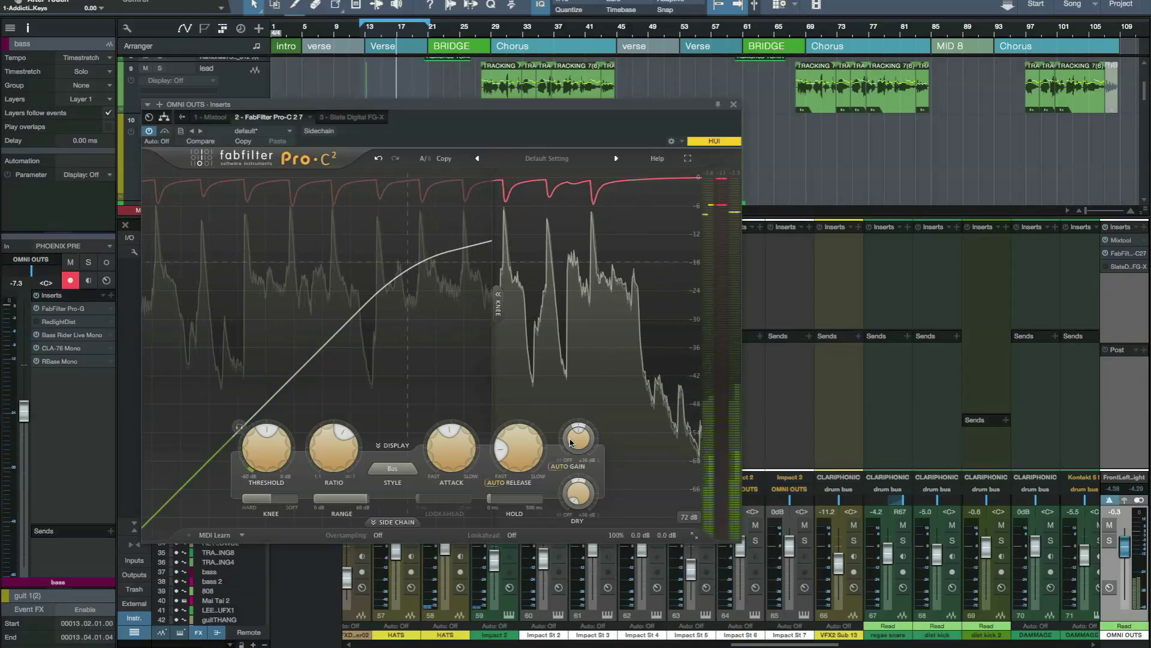